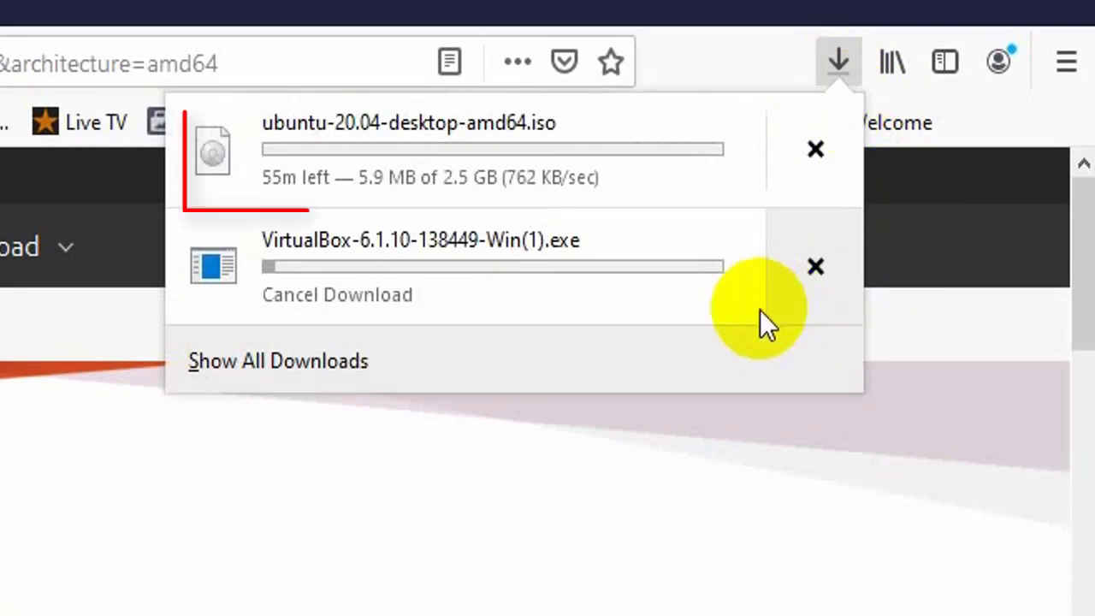
Cancel the extra VirtualBox-6.1.10-138449-Win(1).exe download and leave the Ubuntu ISO downloading
click(819, 272)
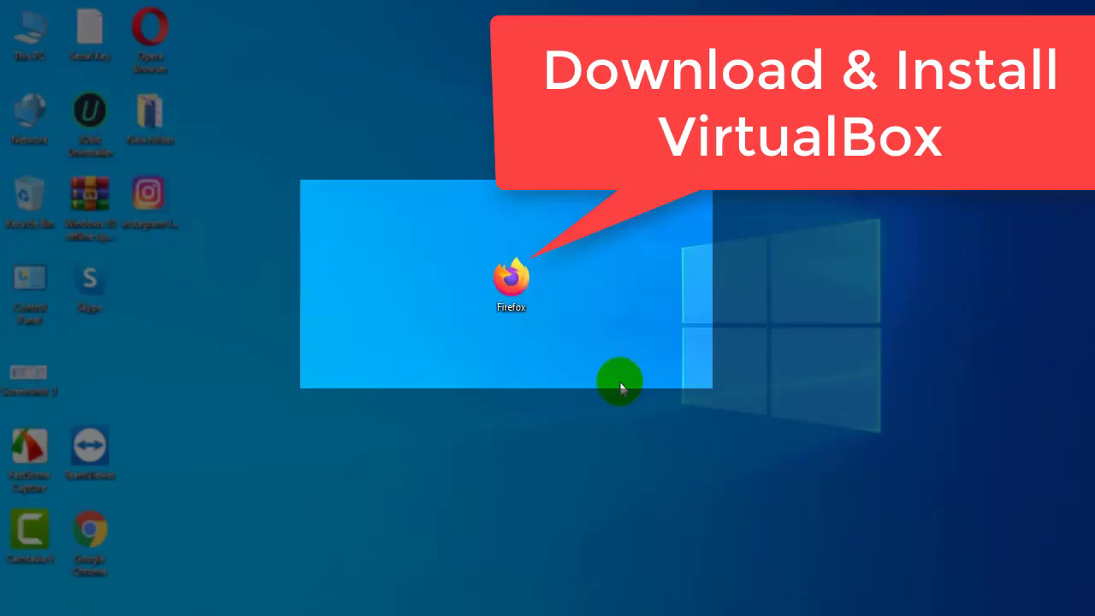
Launch Firefox from the desktop and load the Google home page
click(512, 295)
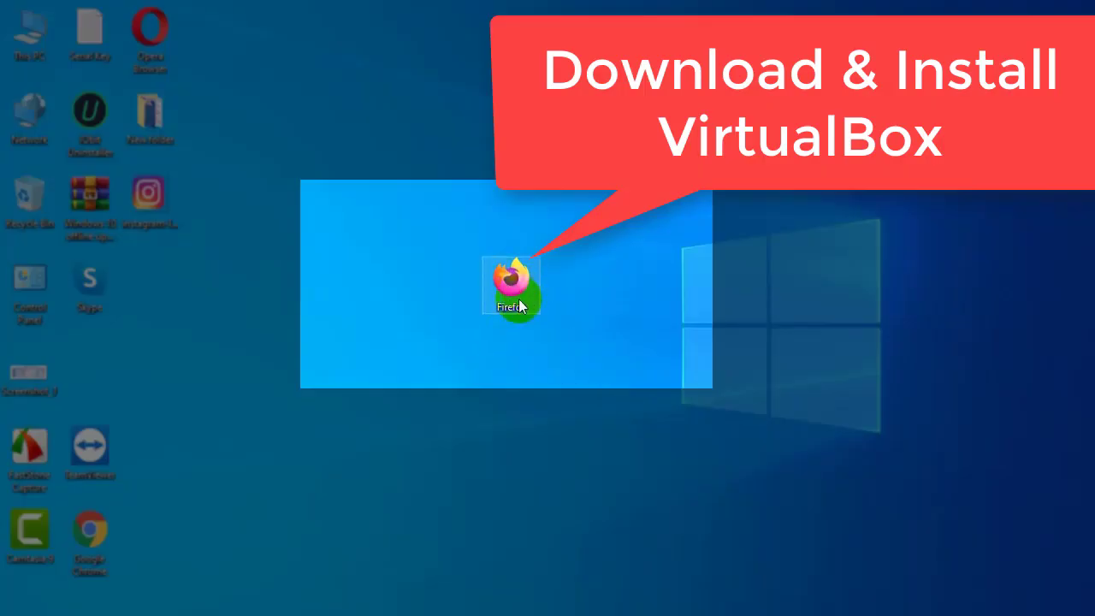
click(513, 298)
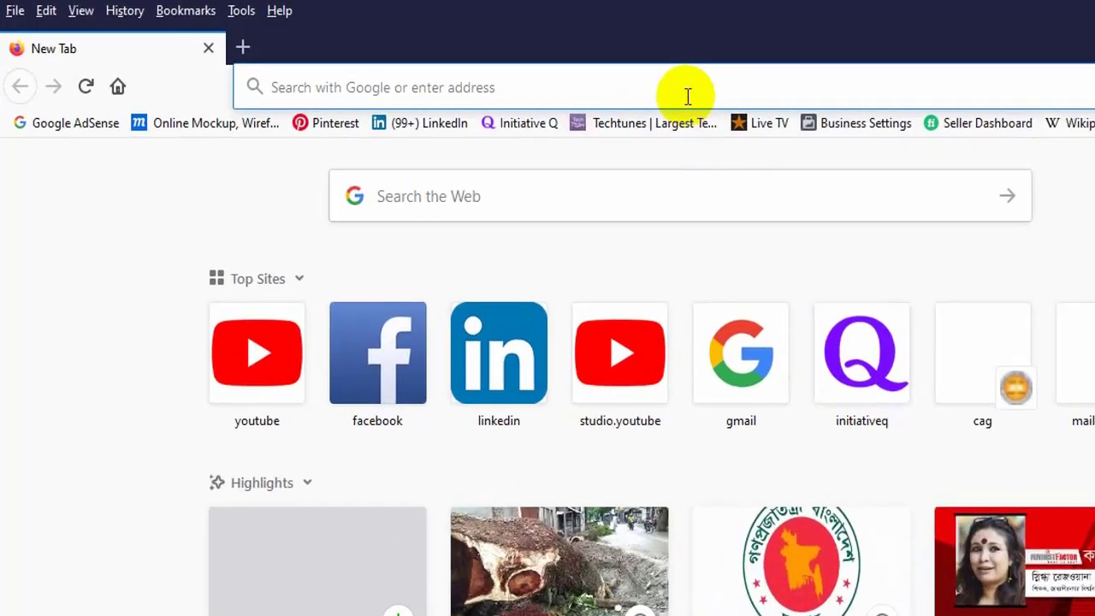
click(688, 95)
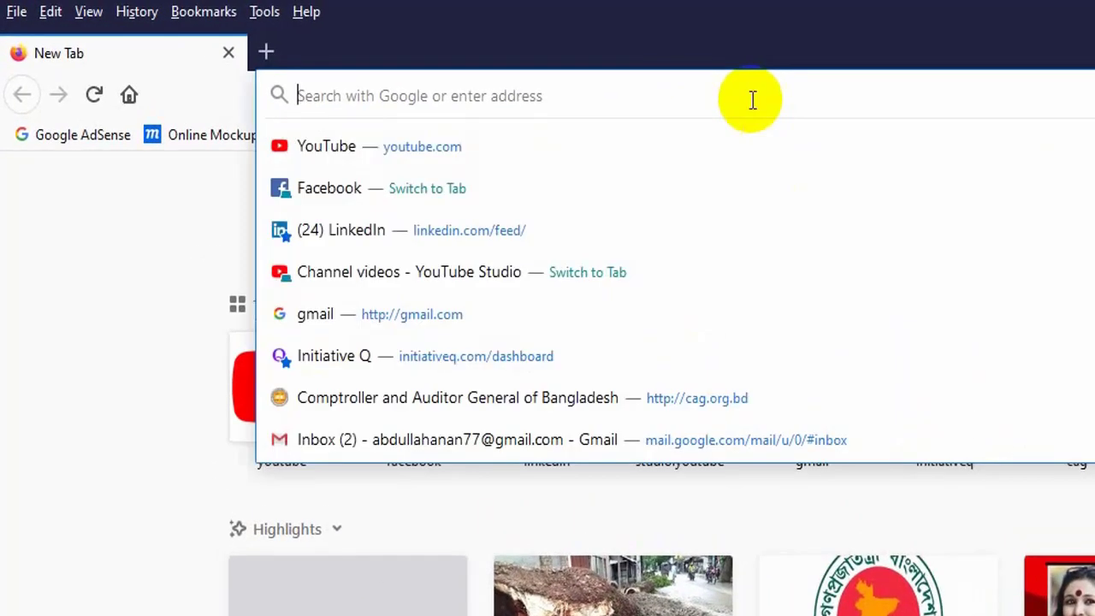
text(google.com/)
key(Return)
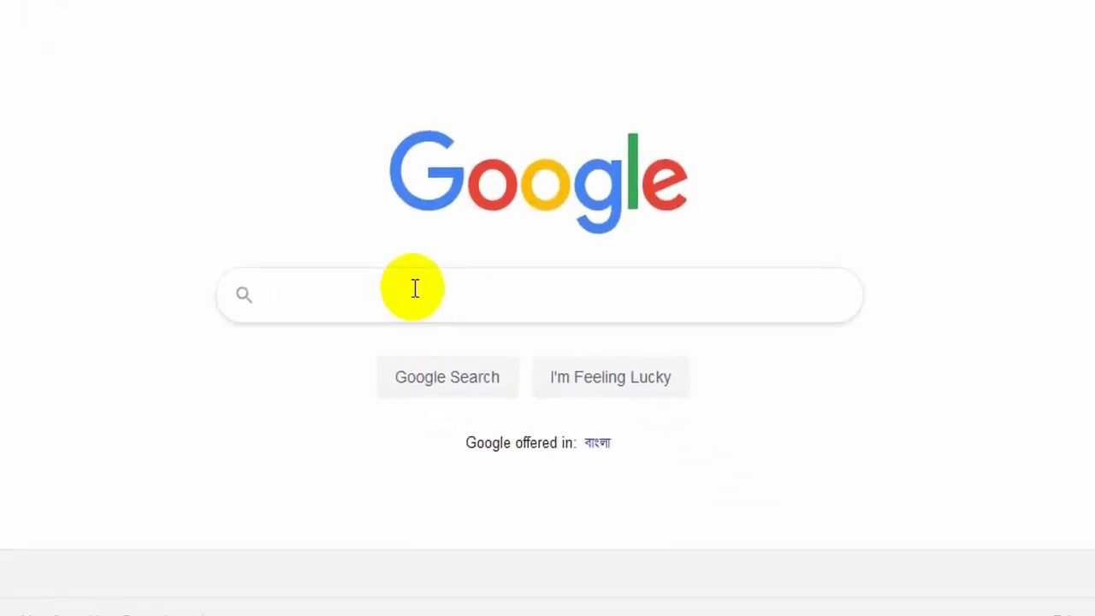
Search Google for 'virtual box for windows'
click(415, 289)
text(vir)
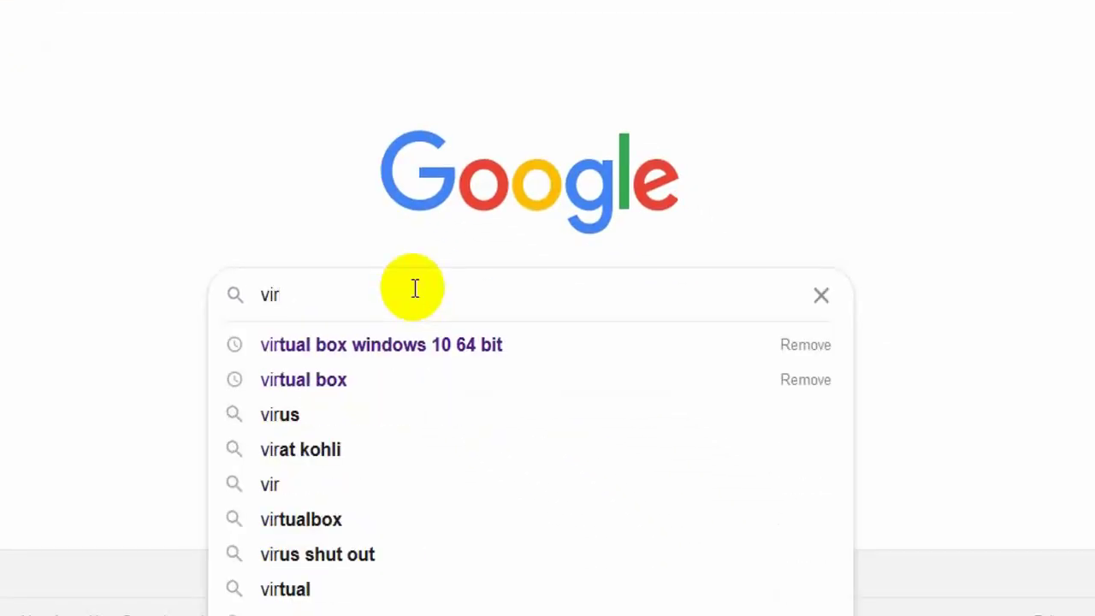
text(tual box)
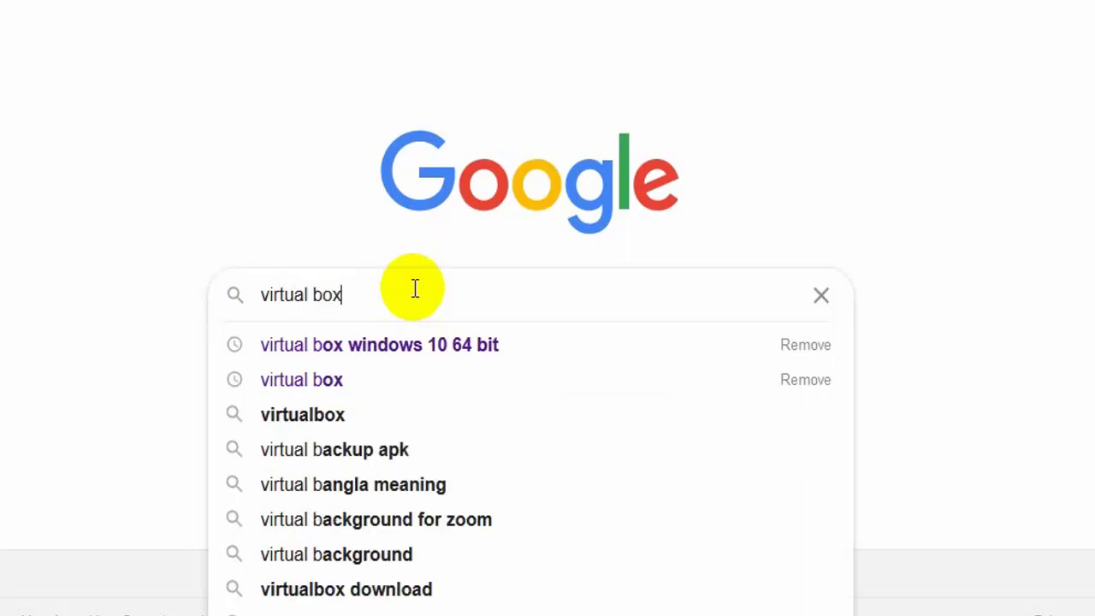
text( for windows)
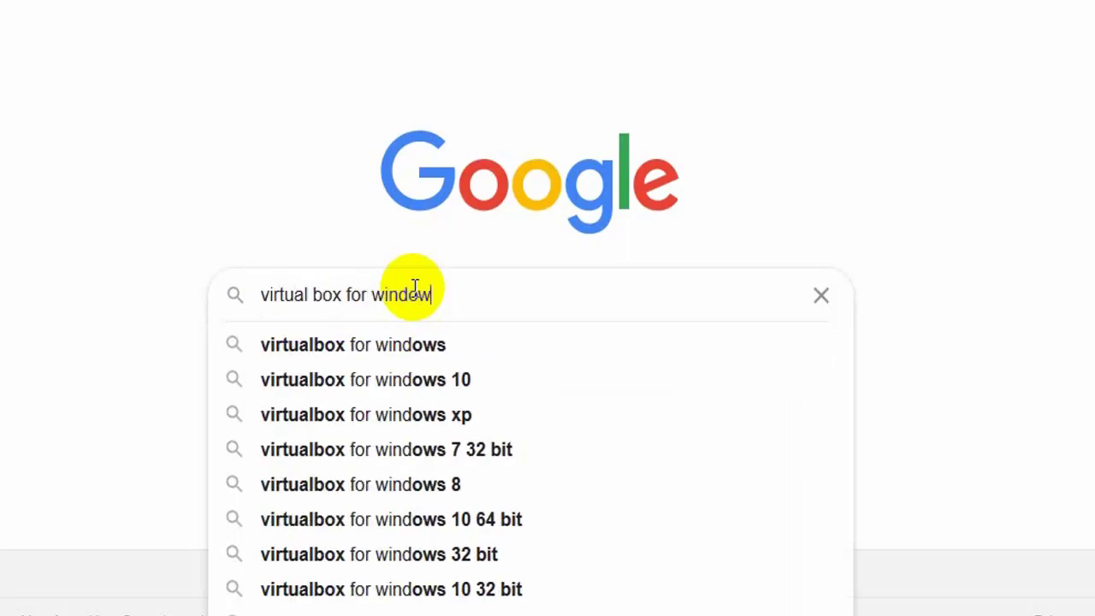
key(Escape)
key(Return)
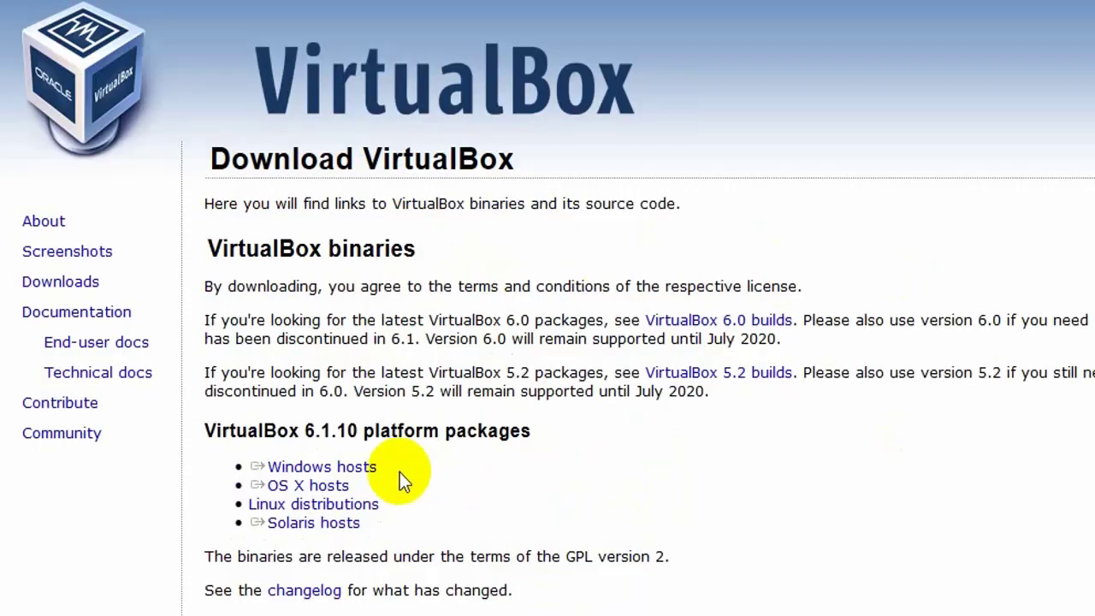
Download and save the VirtualBox 6.1.10 installer for Windows hosts to the desktop
triple_click(385, 476)
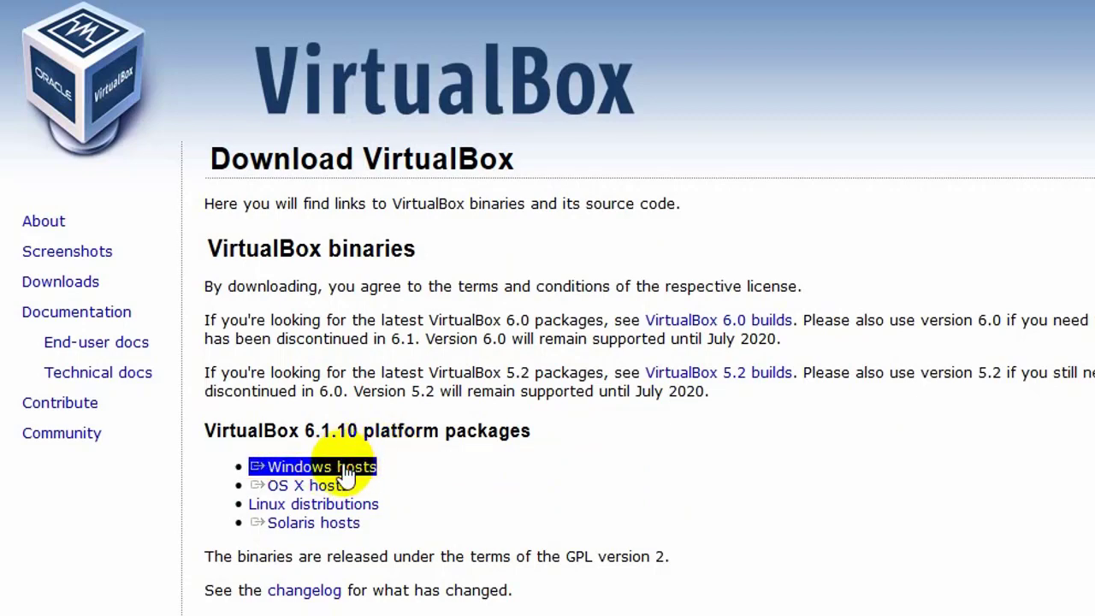
click(346, 470)
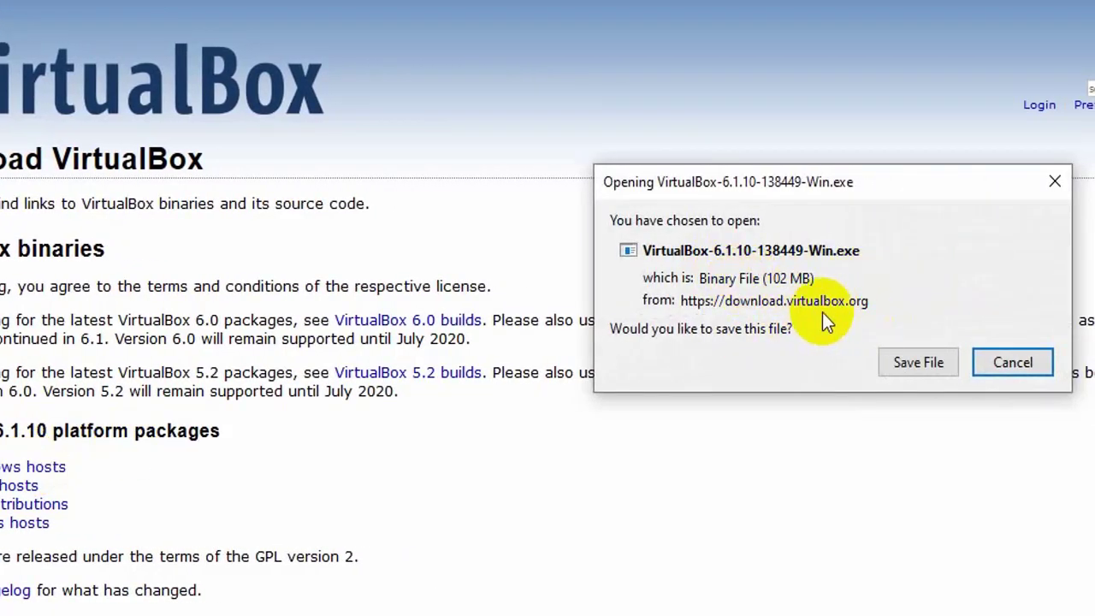
click(907, 365)
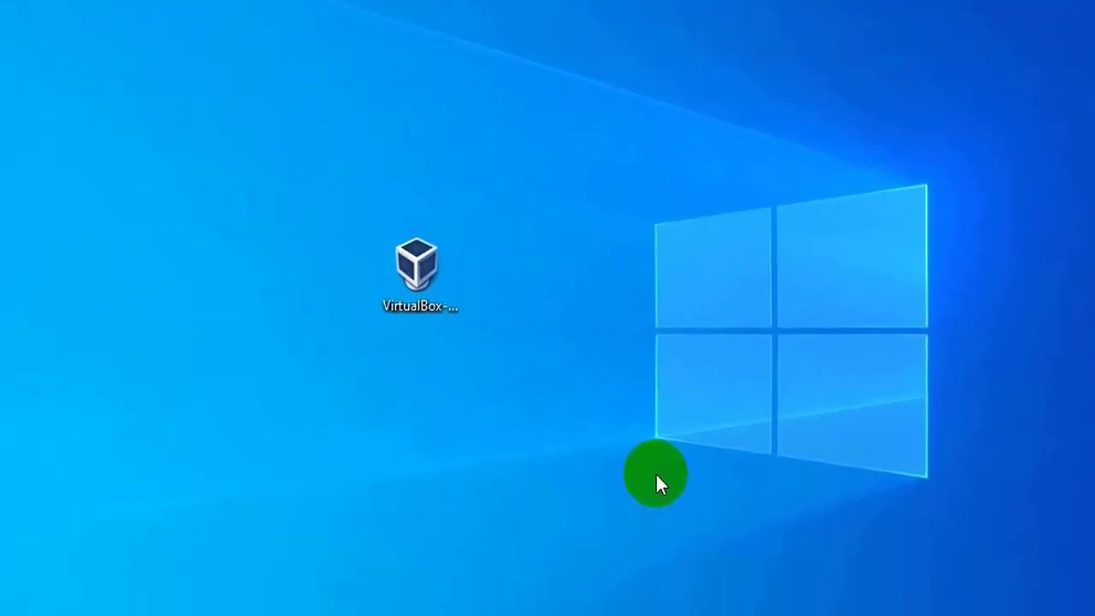
click(435, 257)
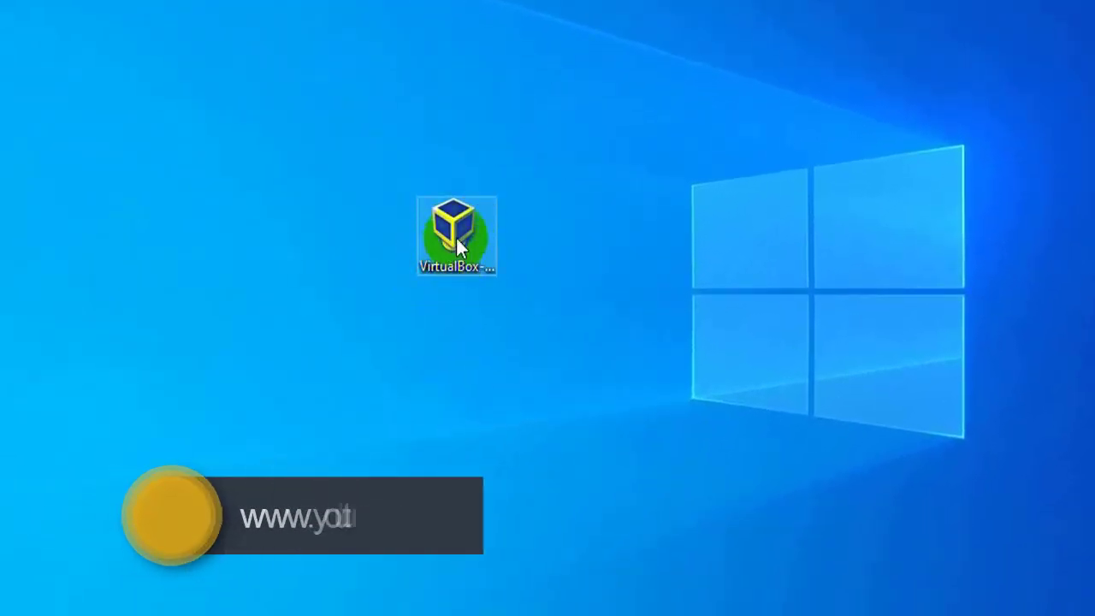
Run the VirtualBox 6.1.10 installer with default features and all four shortcut options, accepting the network warning
double_click(455, 248)
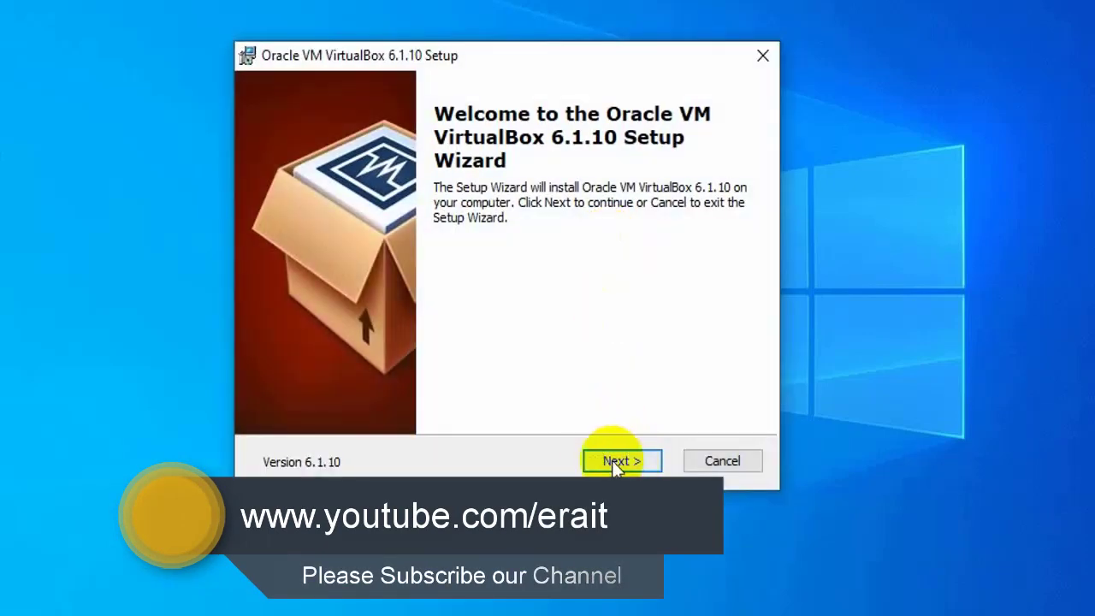
click(605, 458)
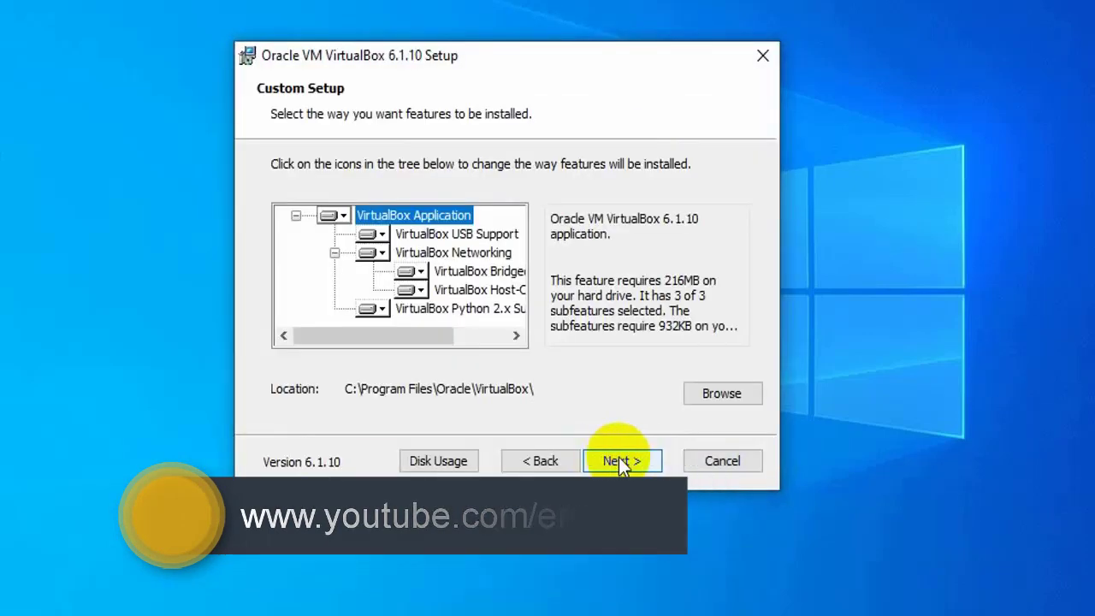
click(618, 458)
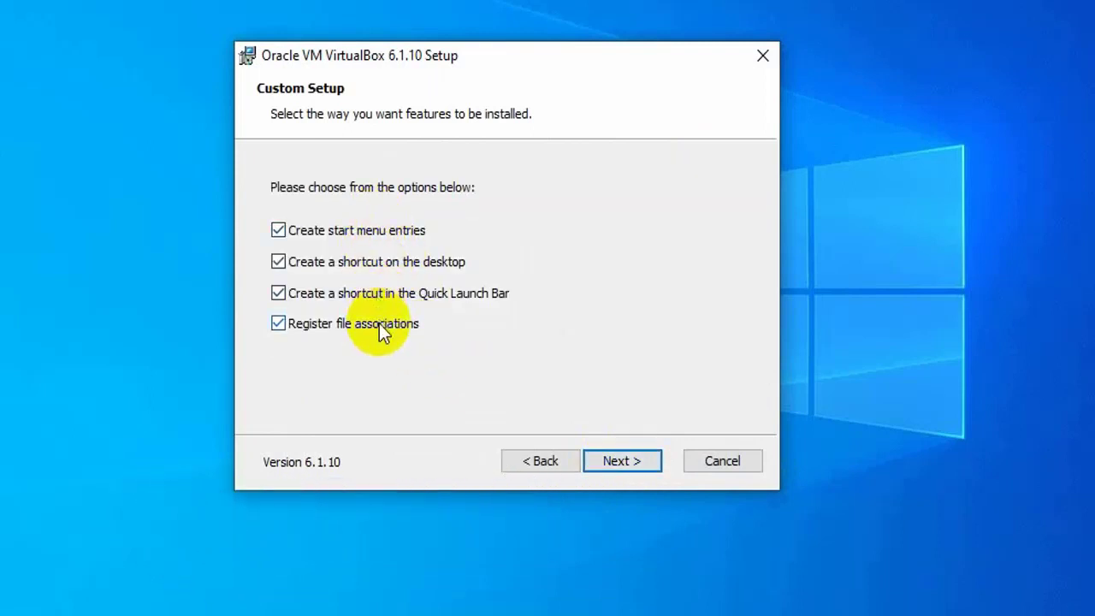
click(412, 337)
click(417, 337)
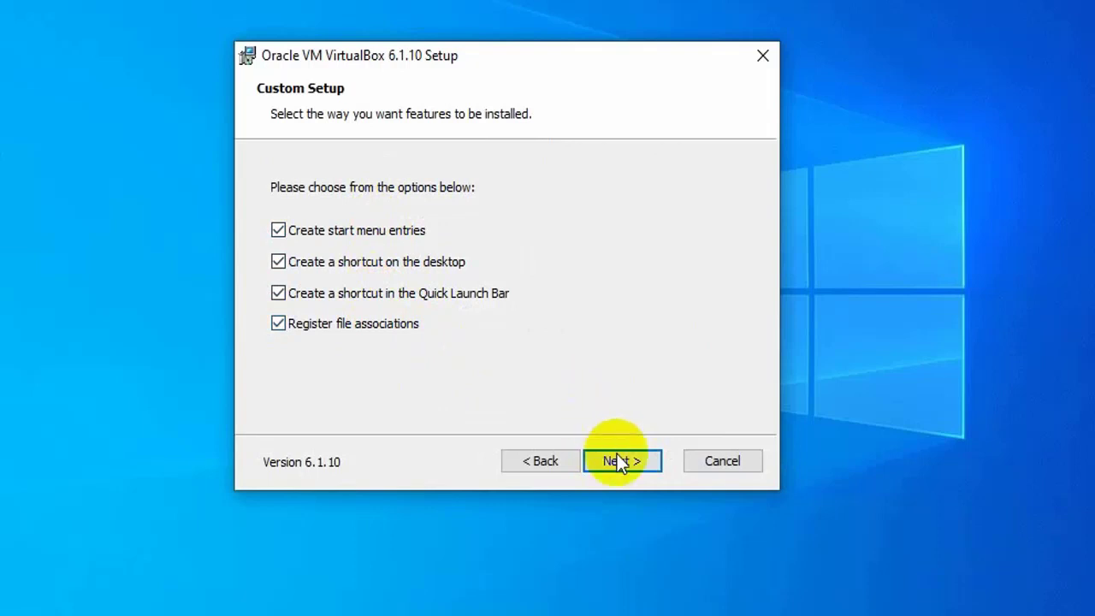
click(620, 460)
click(620, 462)
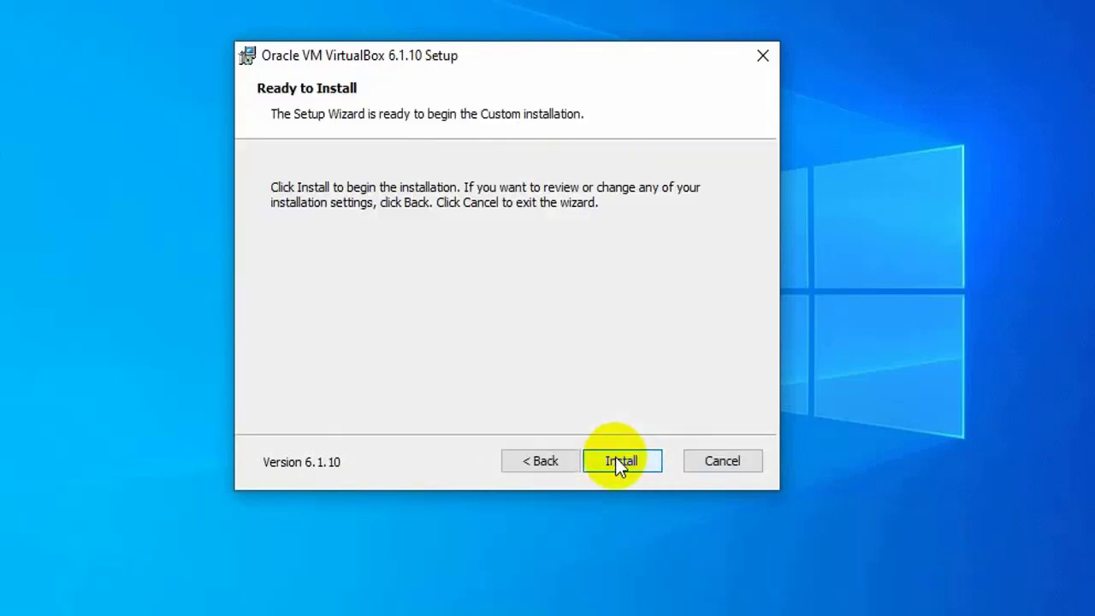
click(616, 458)
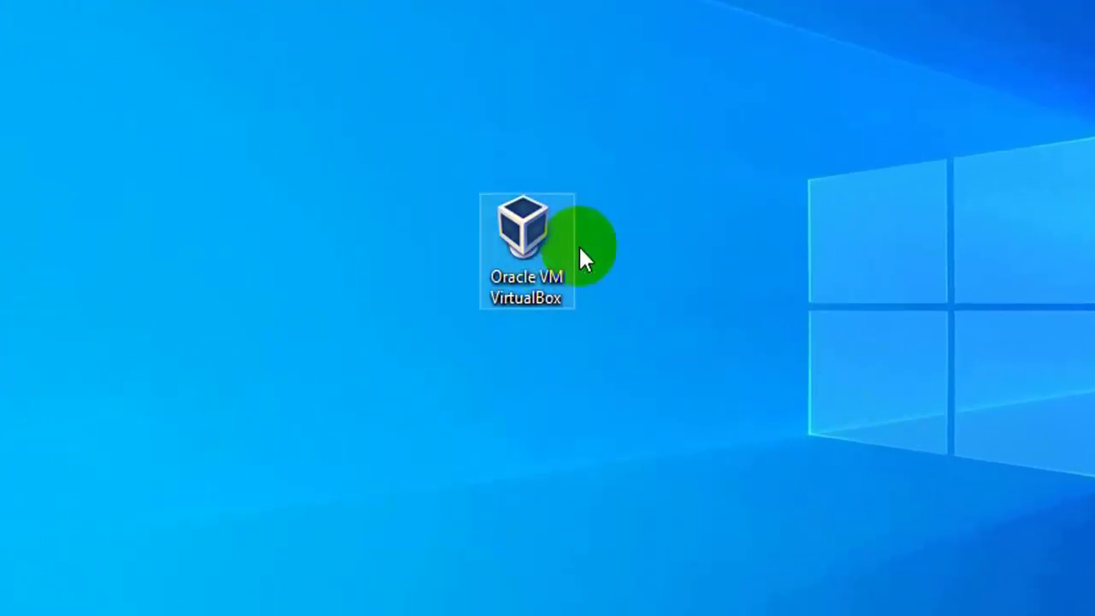
Launch VirtualBox and start a new virtual machine named ubuntu
double_click(531, 246)
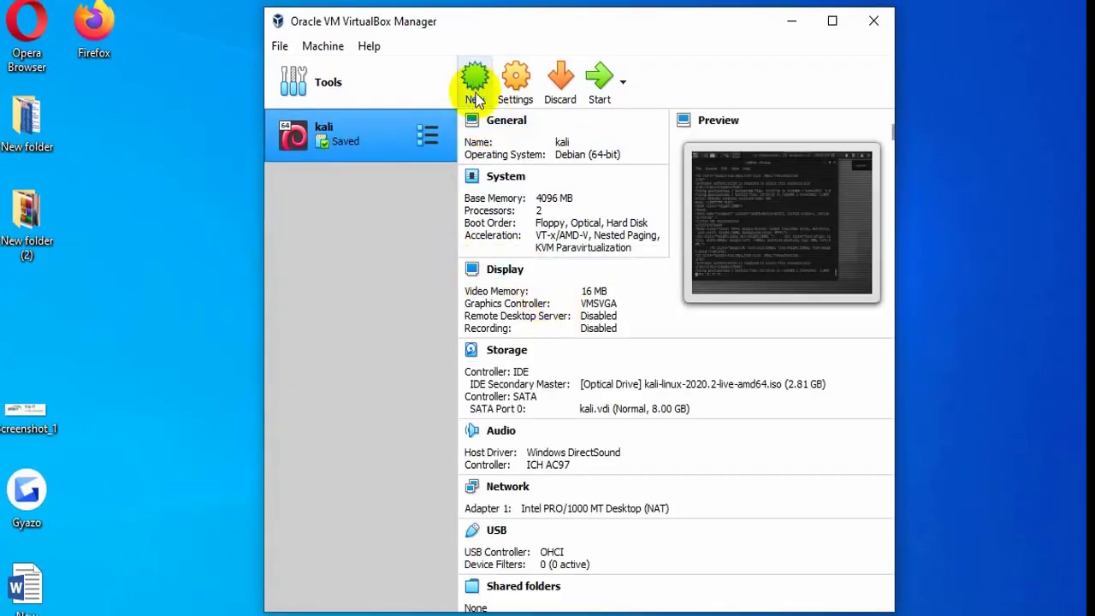
click(494, 84)
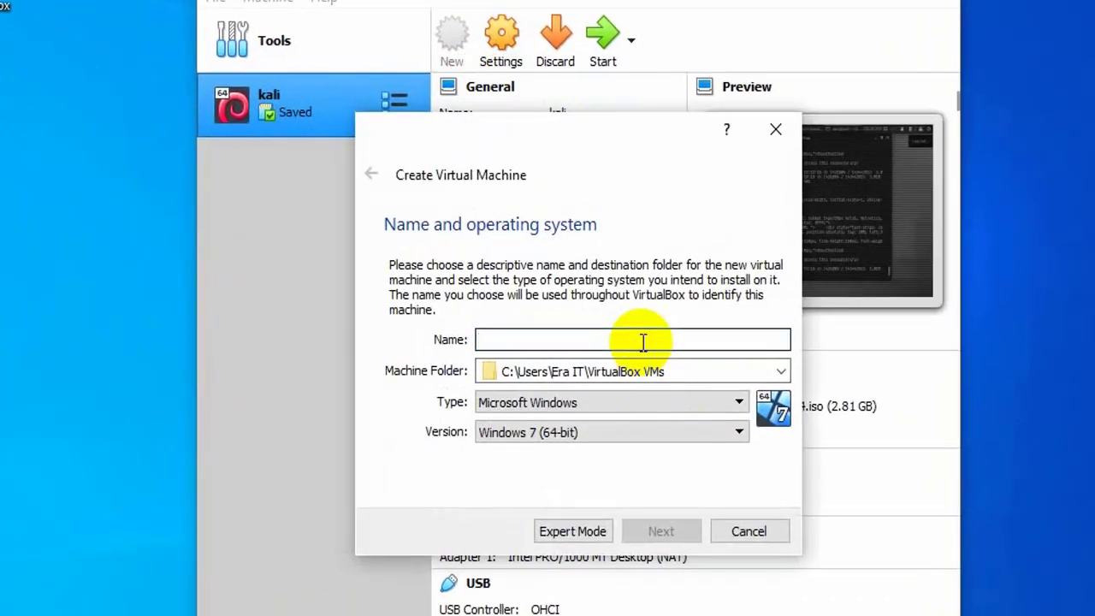
text(u)
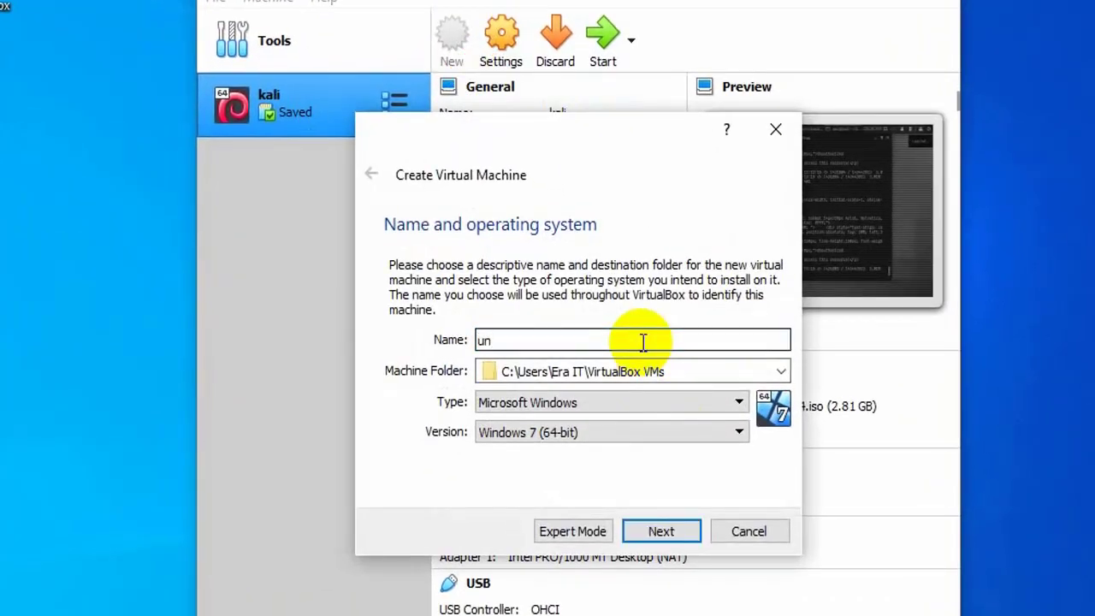
text(n)
key(BackSpace)
text(buntu)
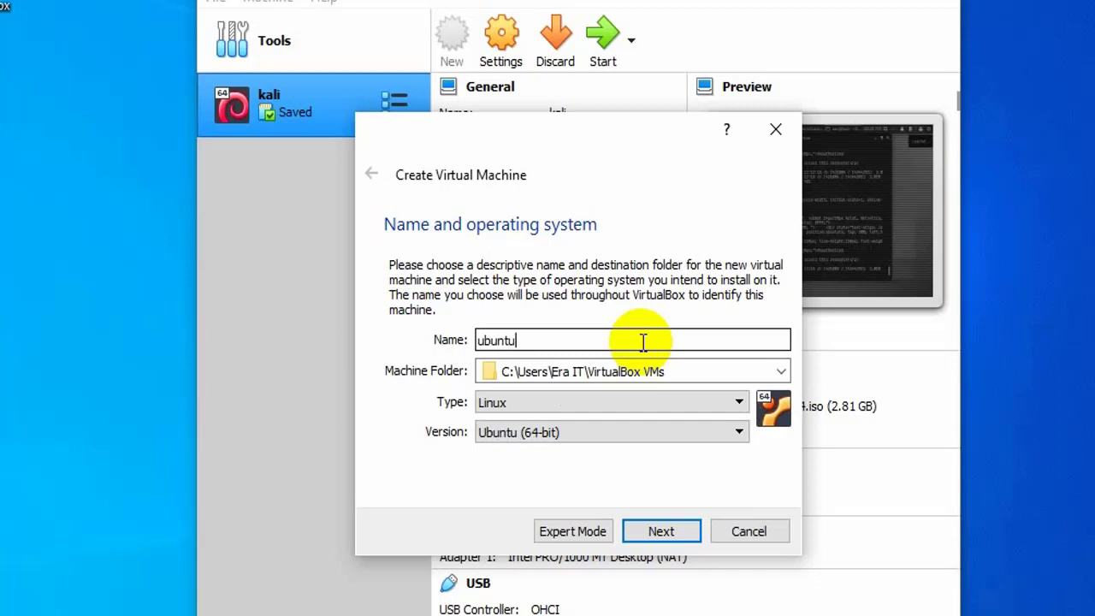
Set the machine type to Linux, Ubuntu (64-bit), and allocate 4096 MB of memory
click(738, 402)
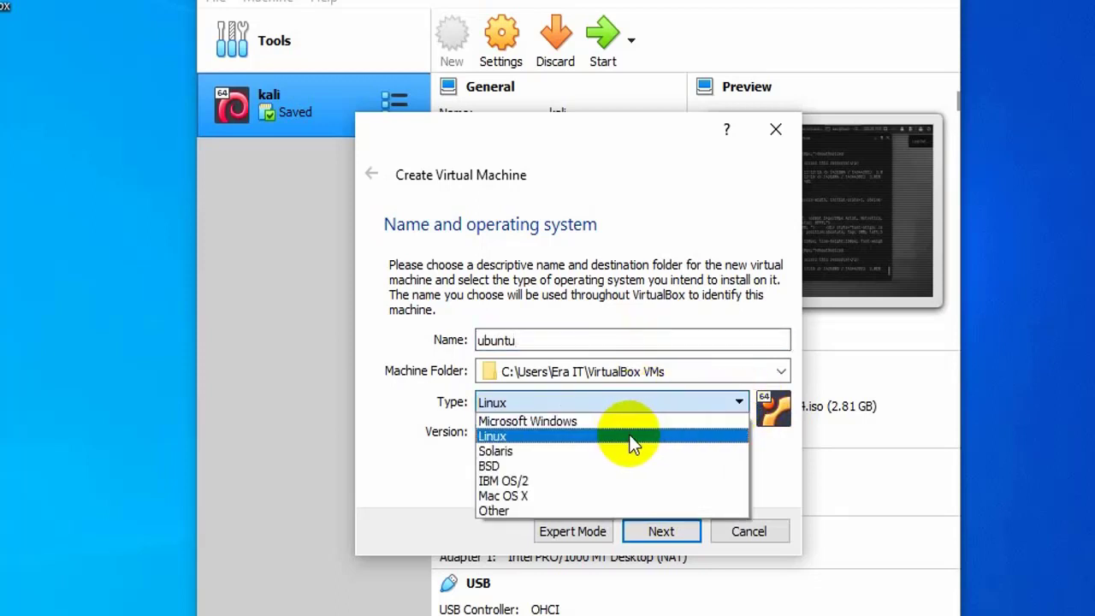
click(632, 435)
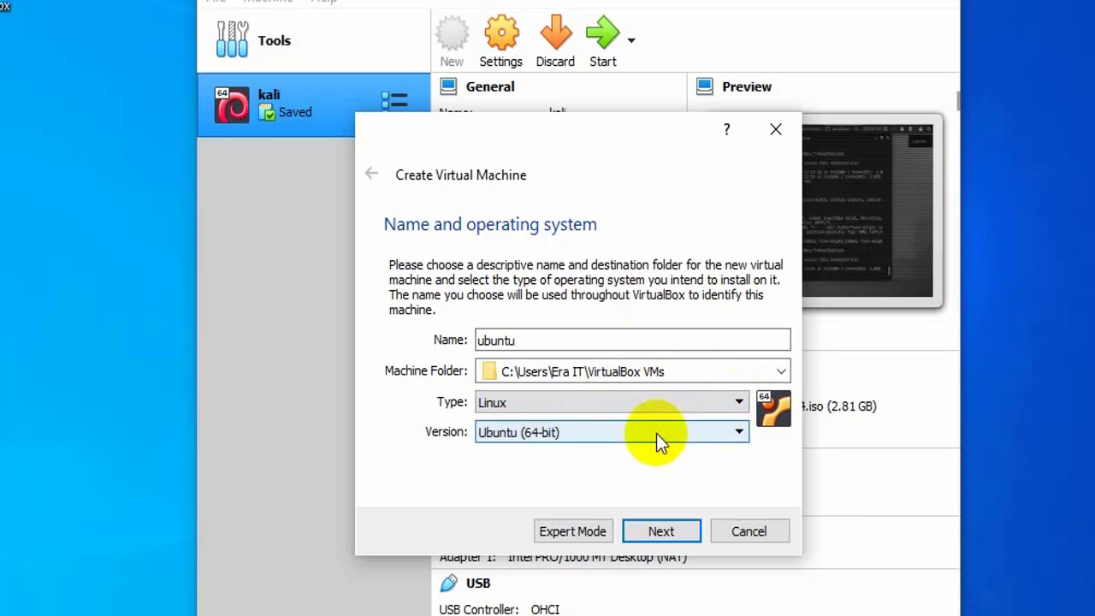
click(656, 433)
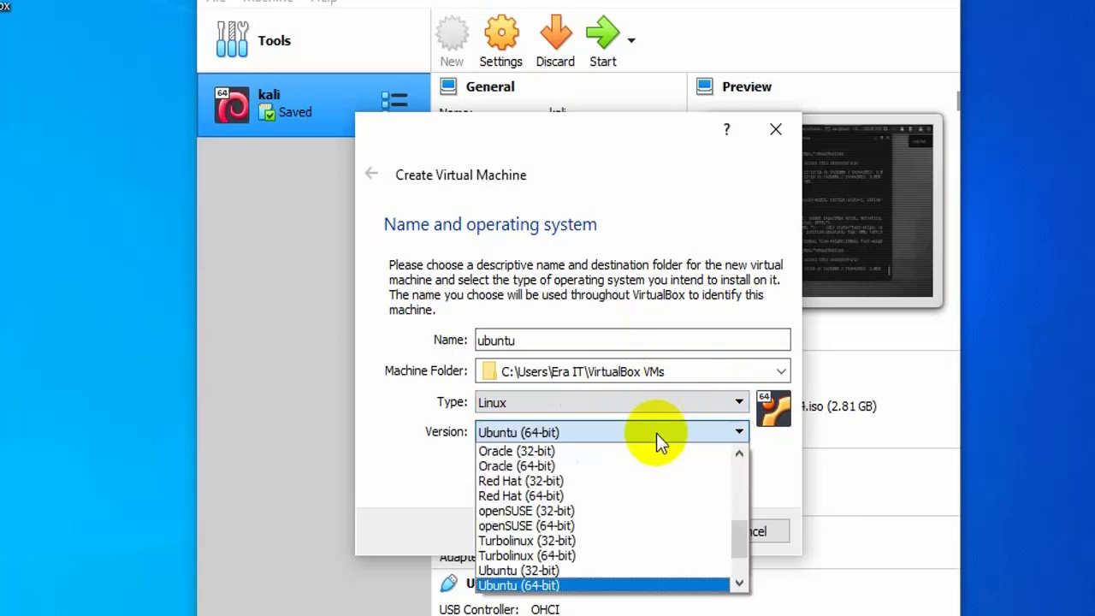
click(627, 586)
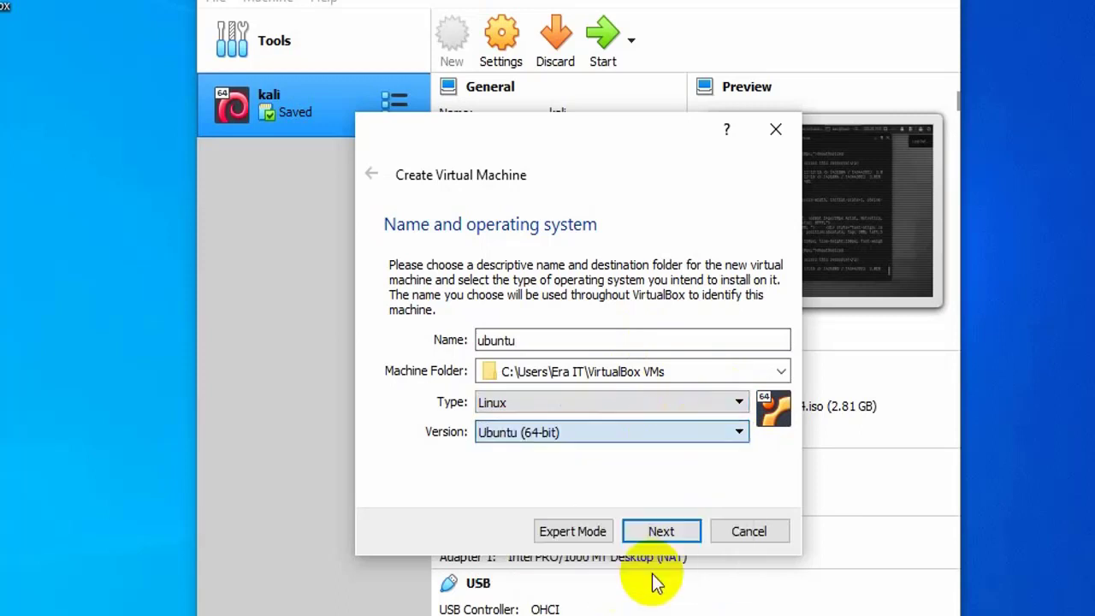
click(661, 531)
drag(429, 340, 541, 346)
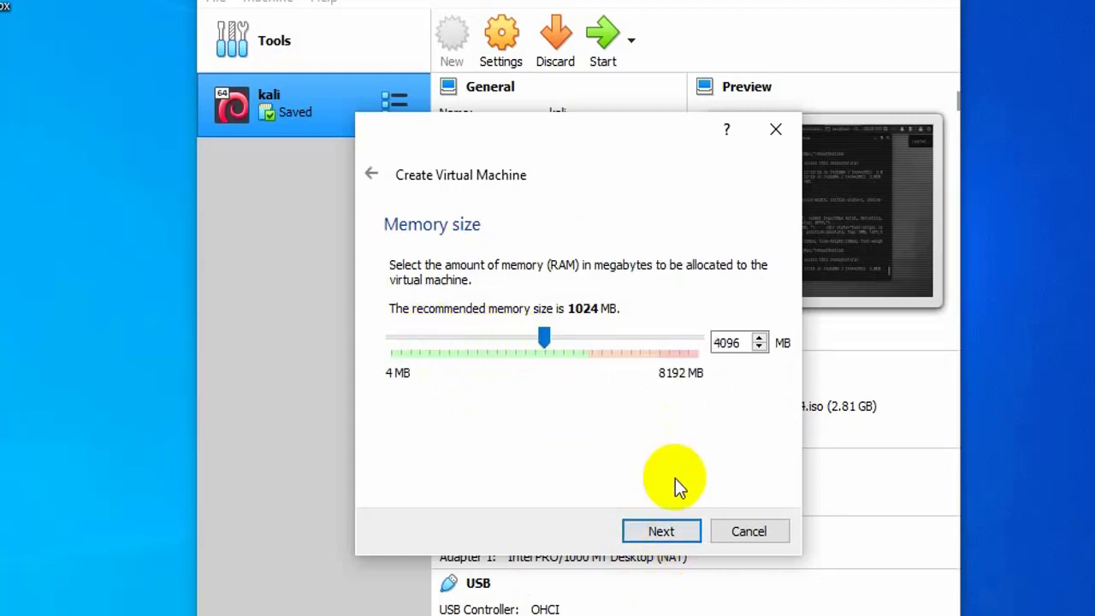
Create a new 10 GB dynamically allocated VDI disk, ubuntu.vdi, and finish the machine
click(665, 533)
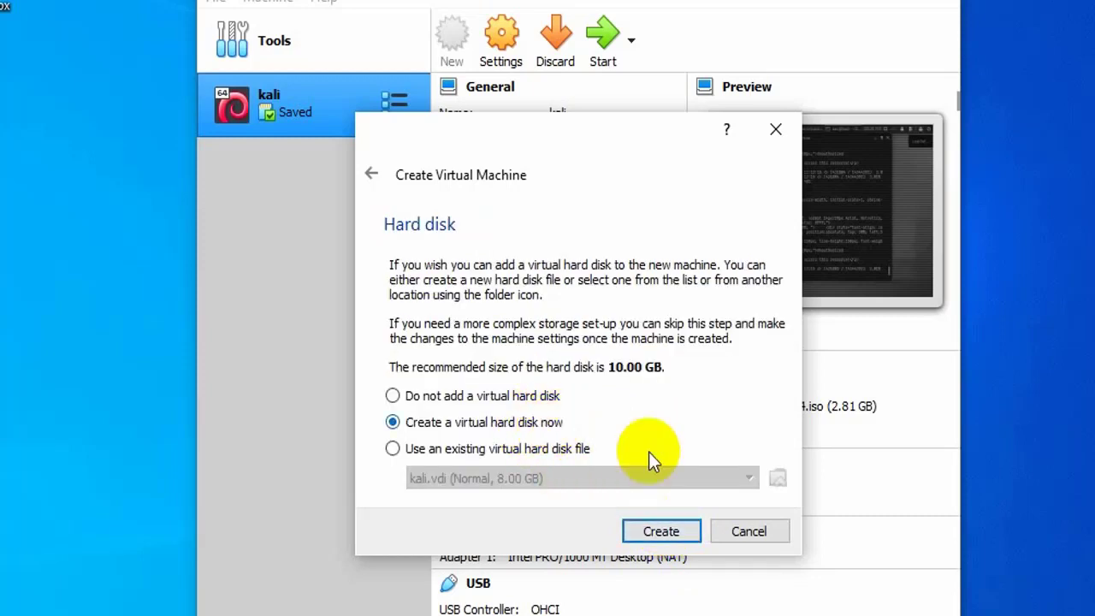
click(659, 532)
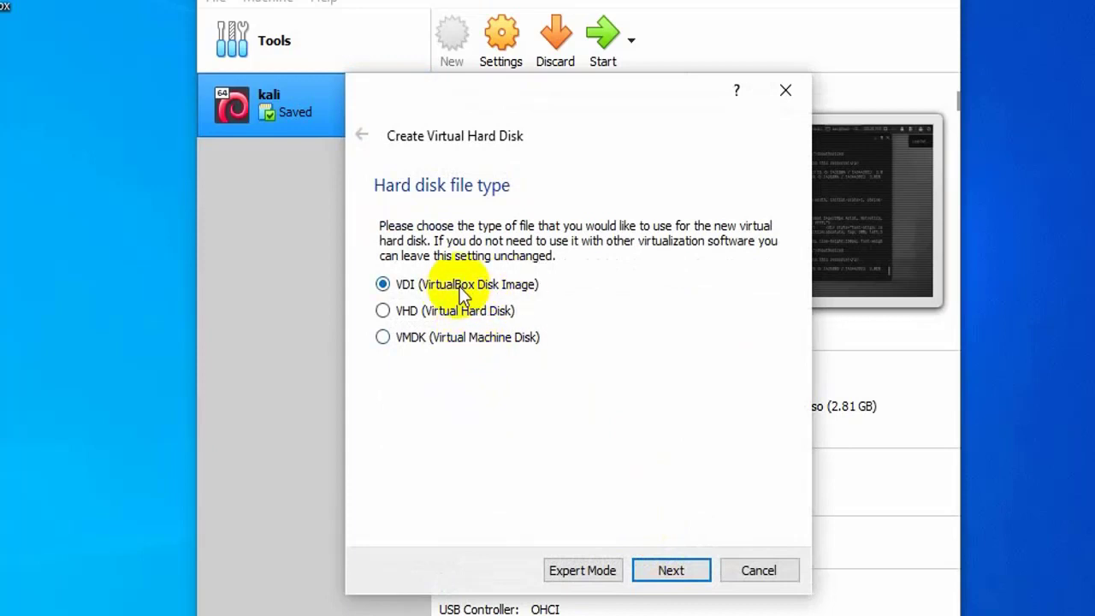
click(678, 571)
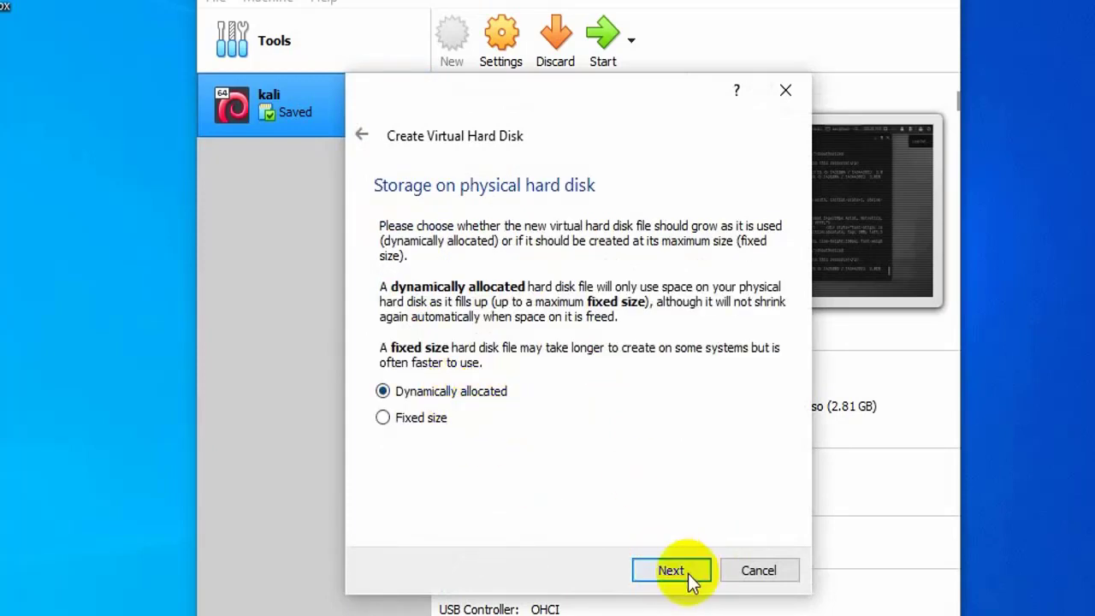
click(676, 573)
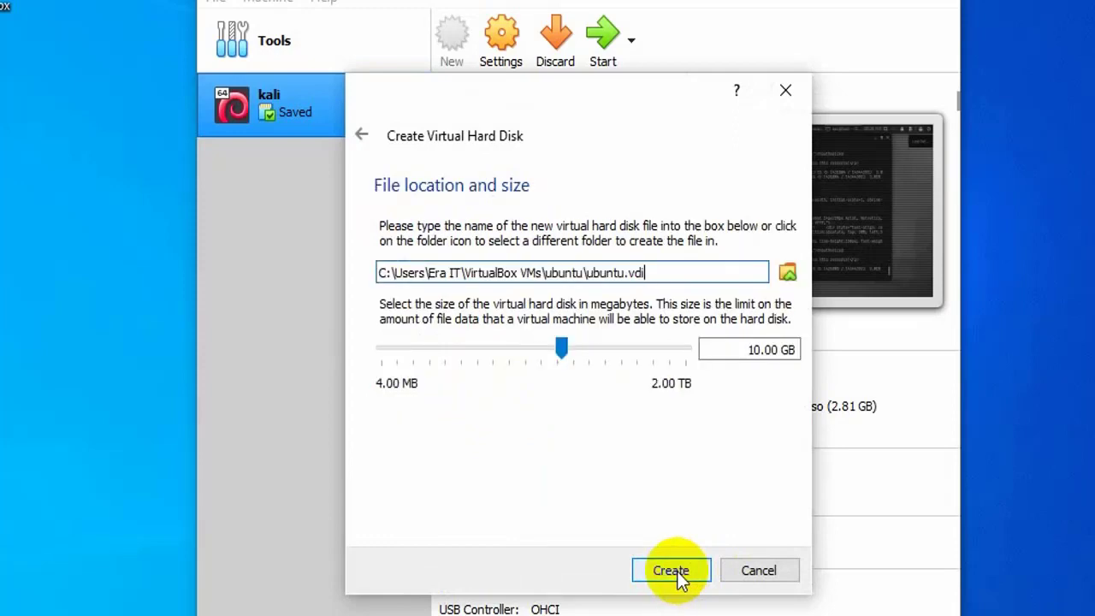
click(677, 571)
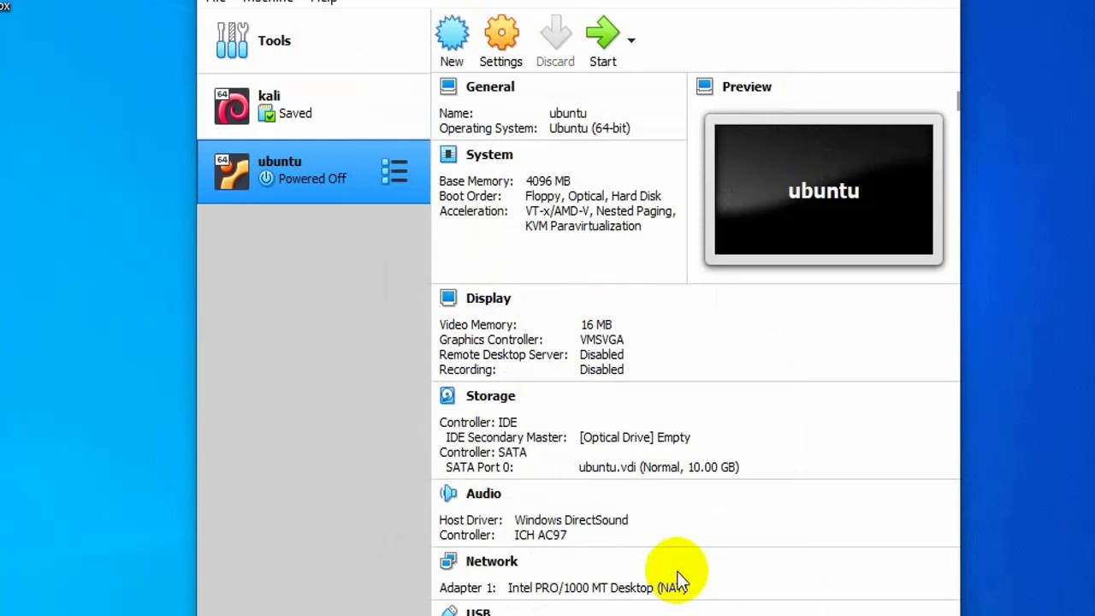
In the ubuntu machine's System settings, enable Network and disable Floppy in the boot order
click(491, 52)
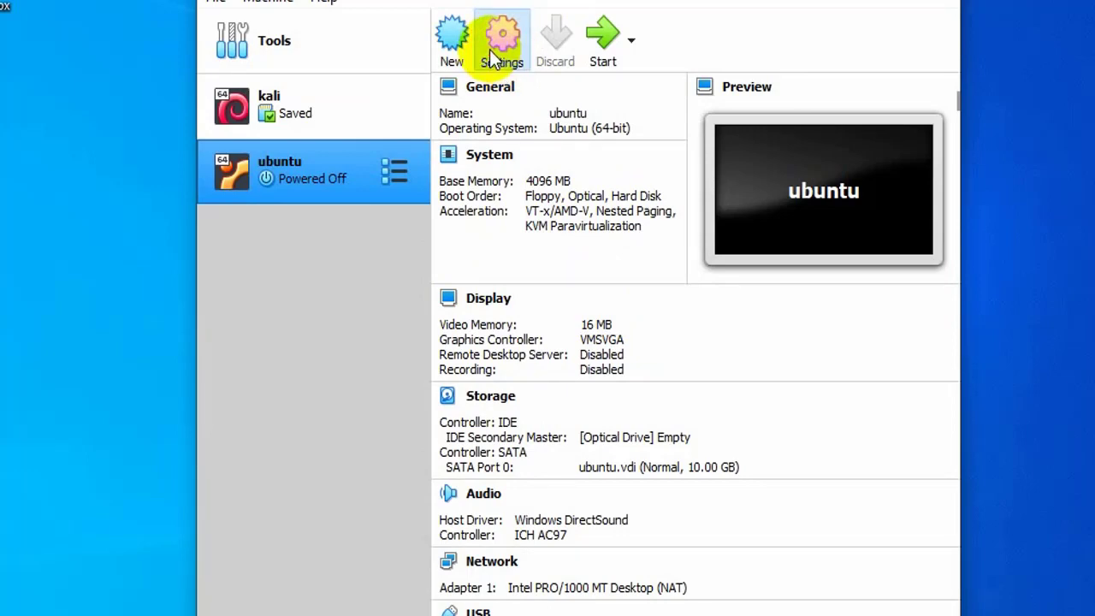
click(493, 58)
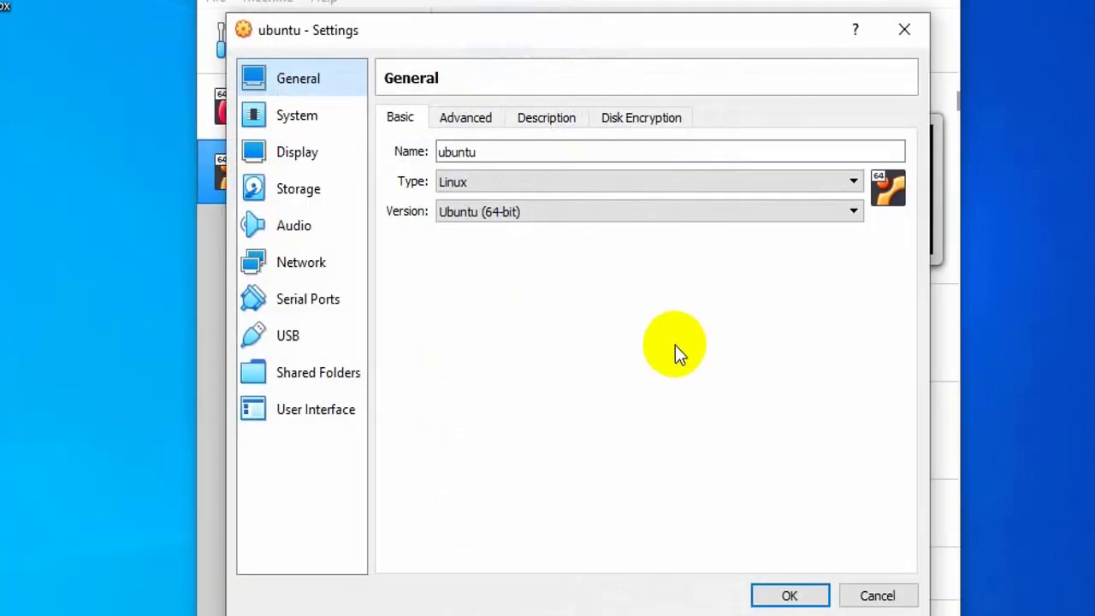
click(299, 115)
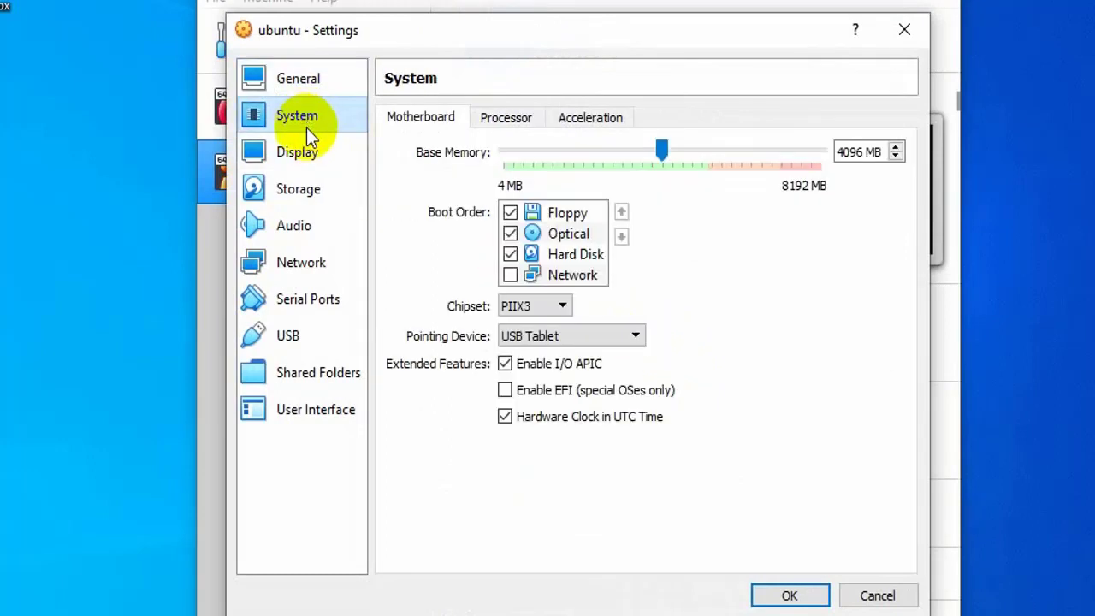
click(511, 275)
click(511, 213)
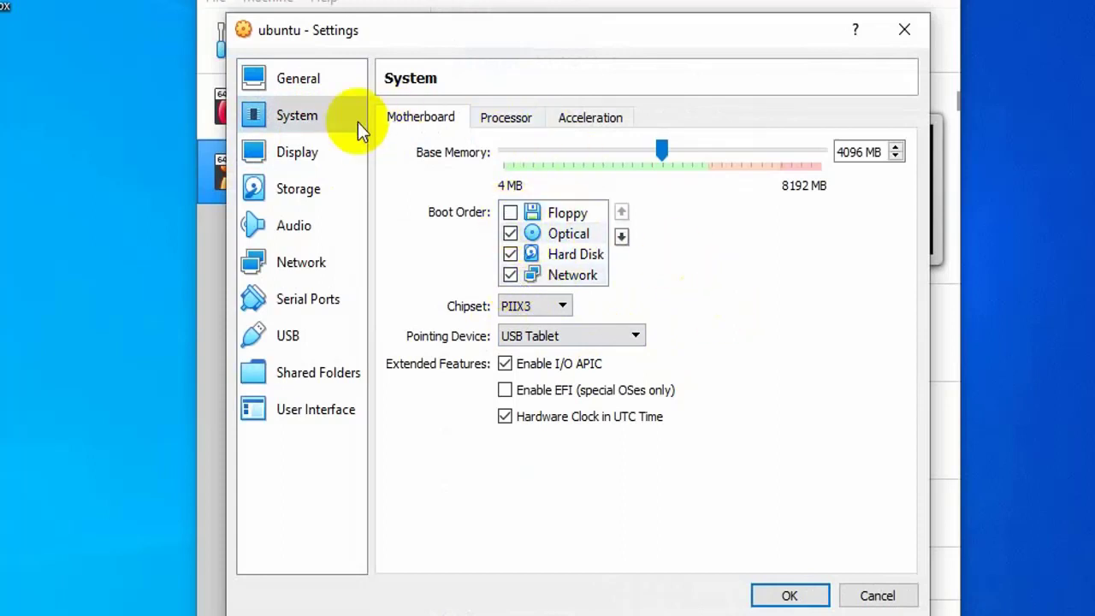
Review the Processor and Display settings, ending on the Storage page
click(499, 121)
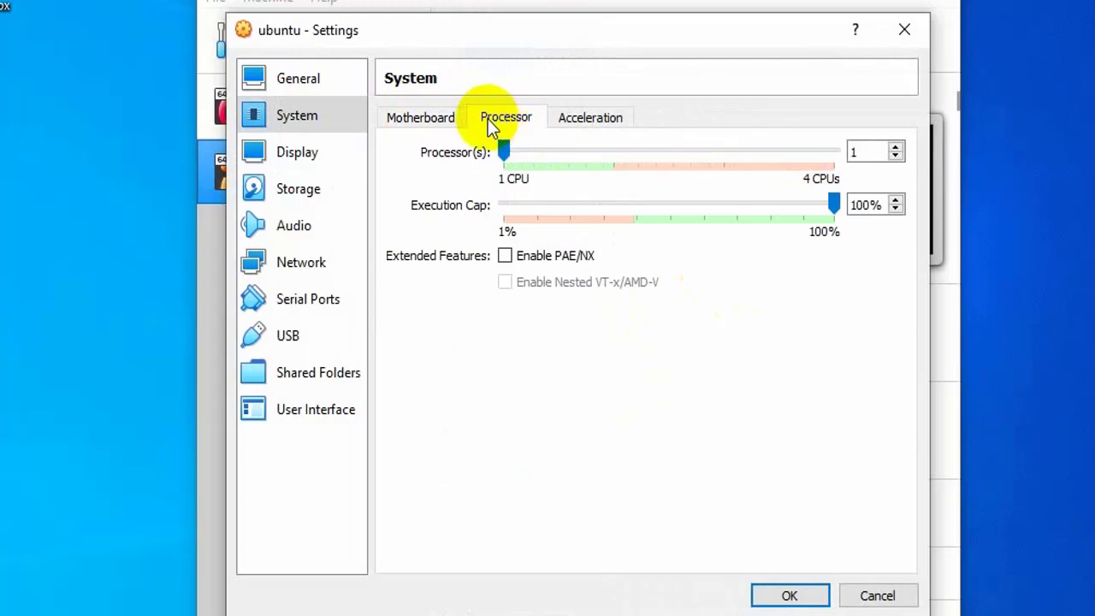
click(412, 119)
click(295, 152)
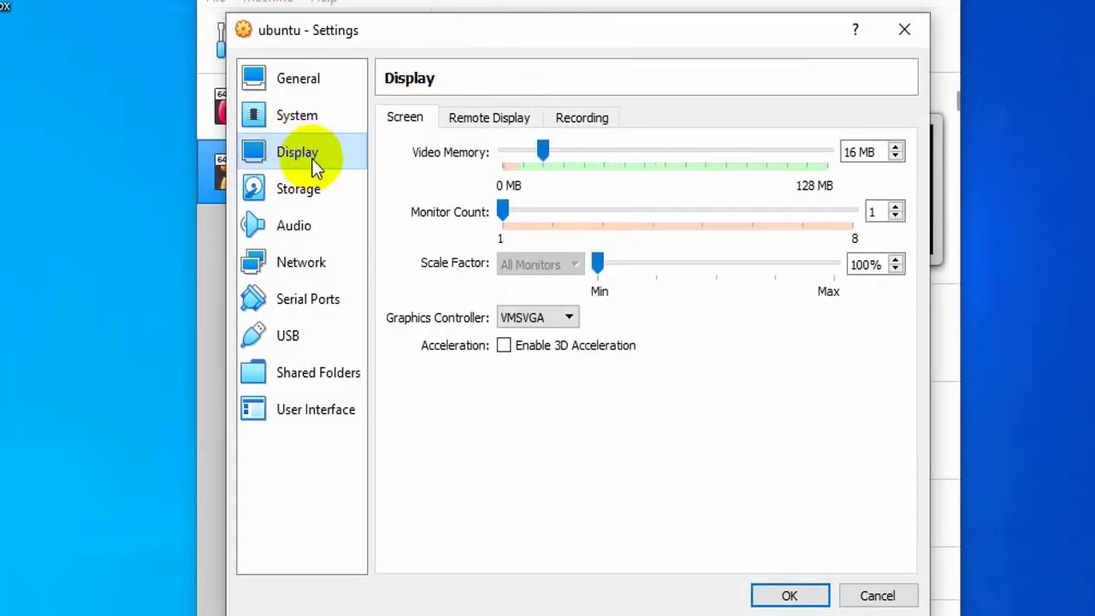
click(311, 189)
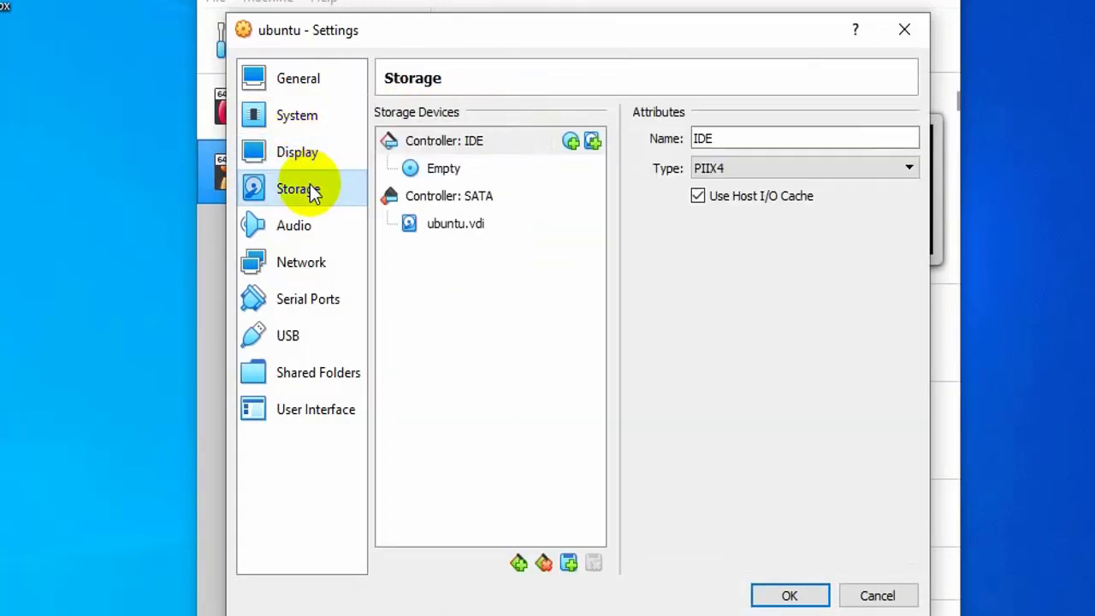
Load ubuntu-20.04-desktop-amd64_2.iso from the Ubuntu 64 bit folder into the empty optical drive and save
click(434, 170)
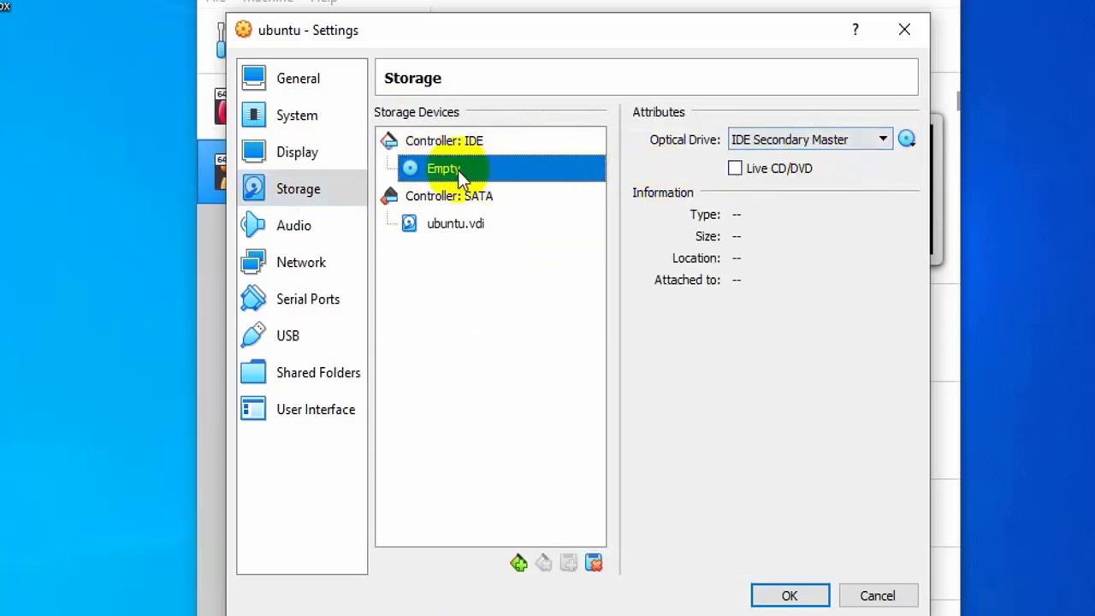
click(907, 139)
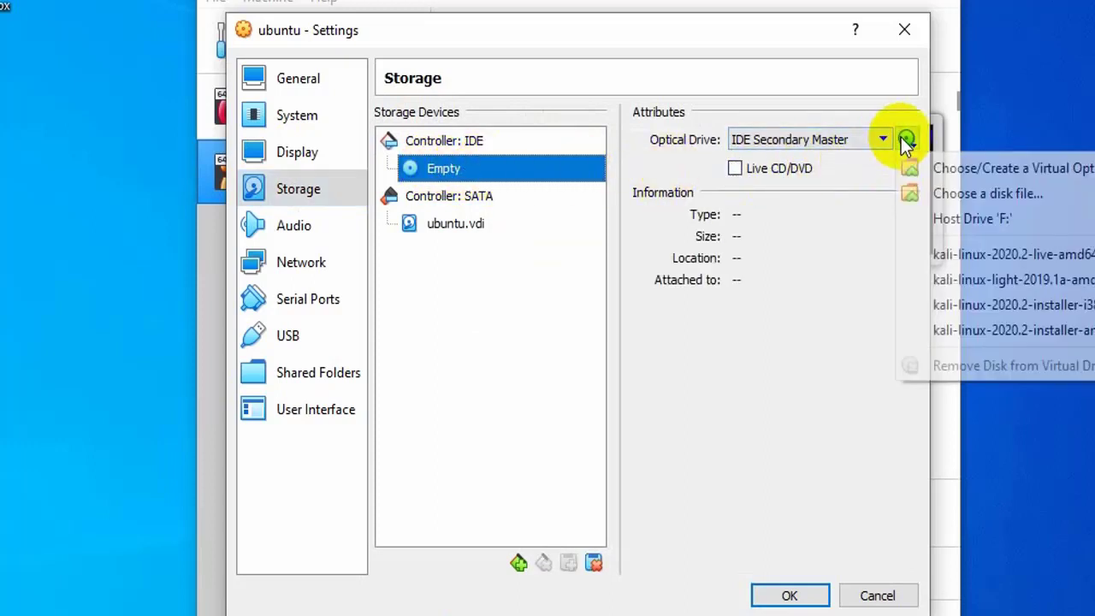
click(971, 193)
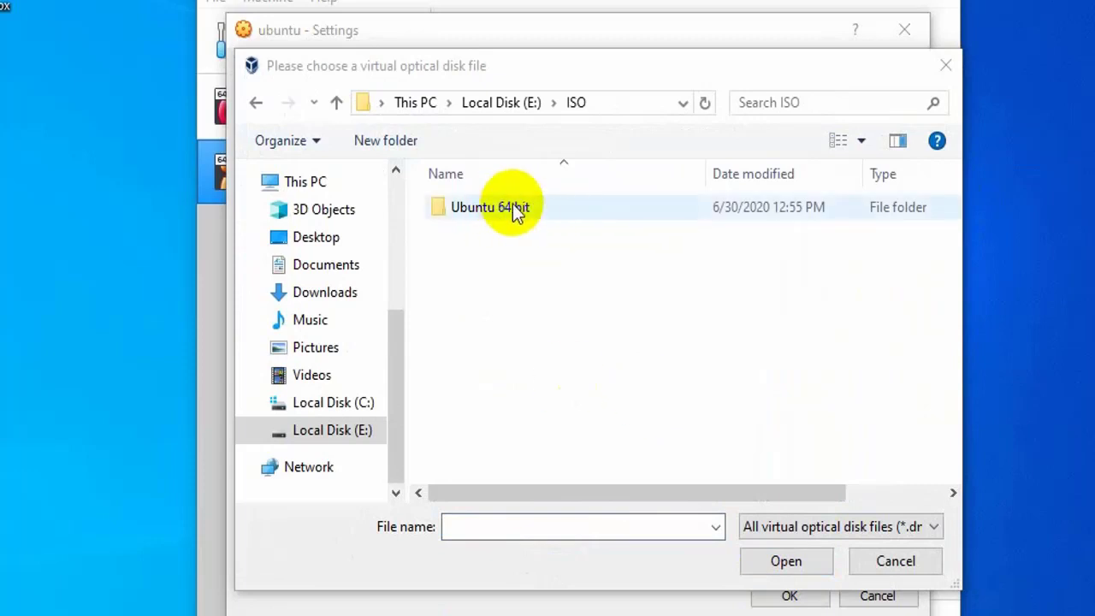
double_click(513, 207)
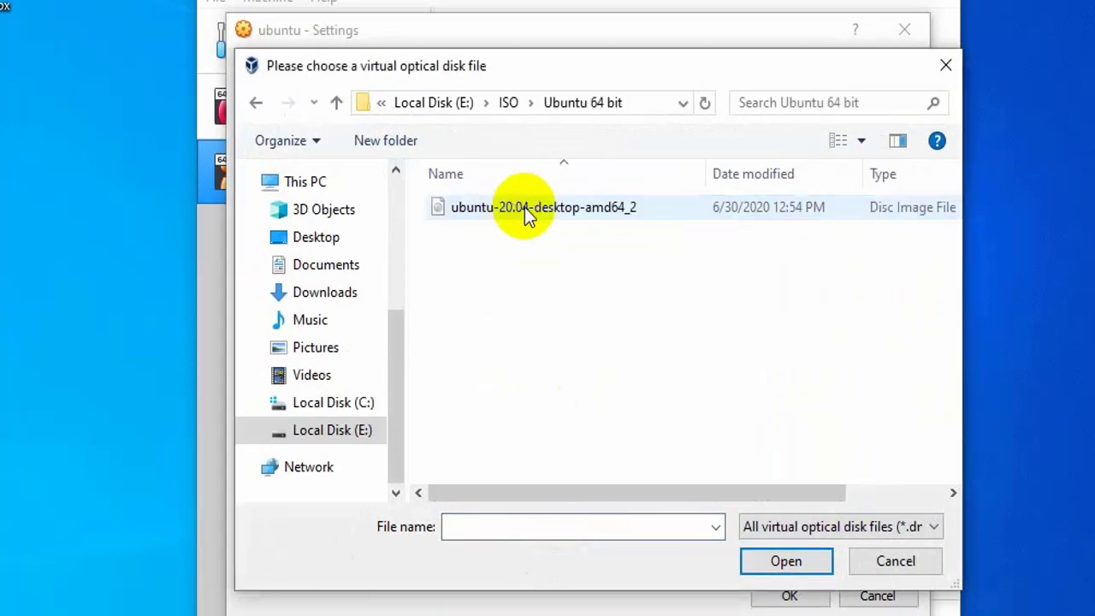
click(569, 210)
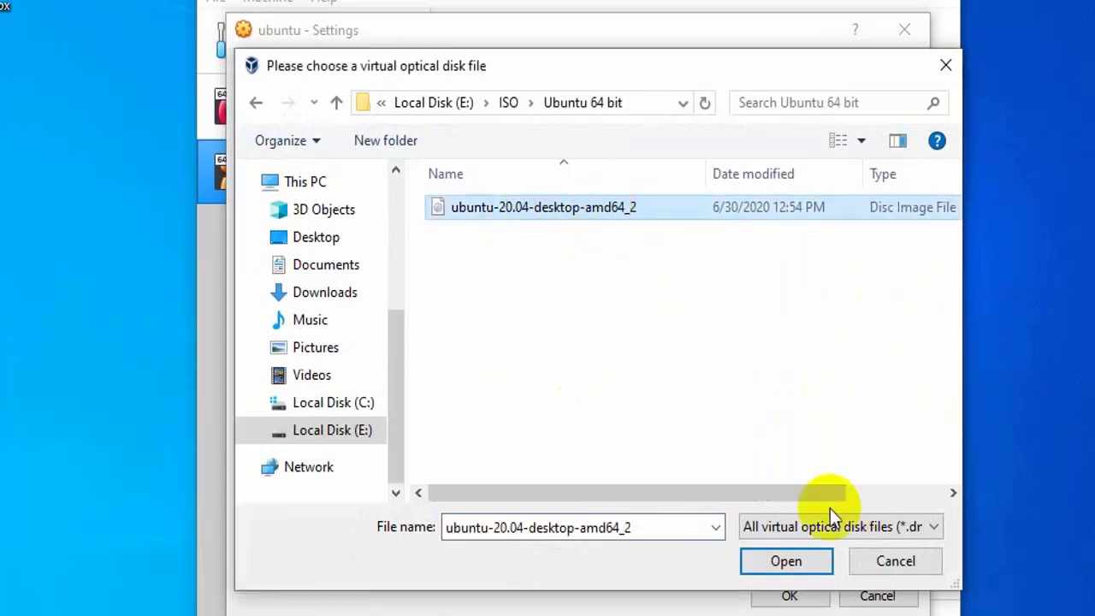
click(786, 561)
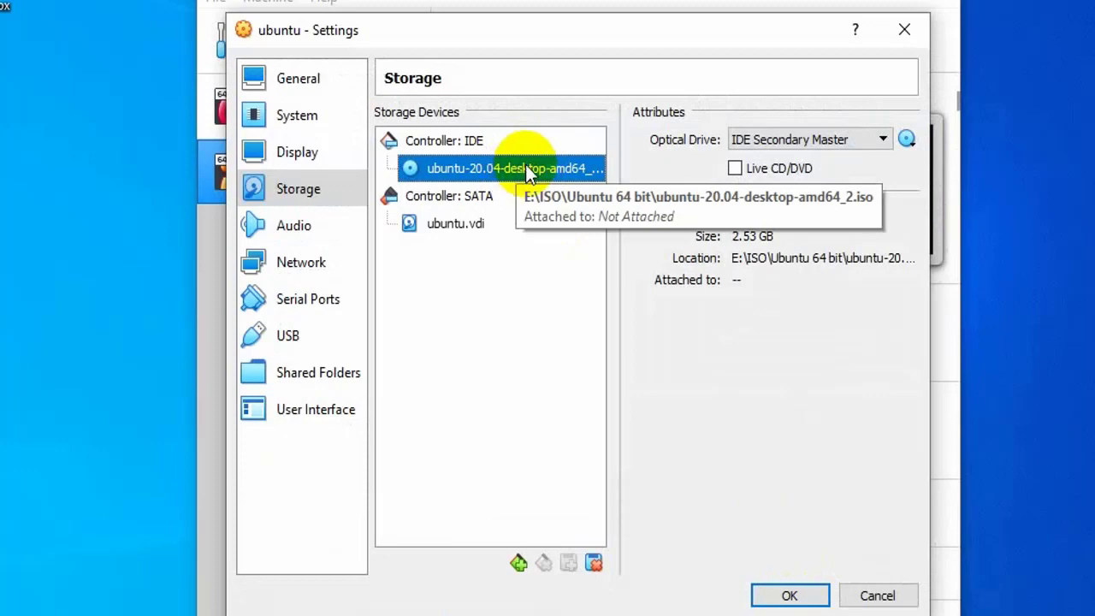
click(790, 594)
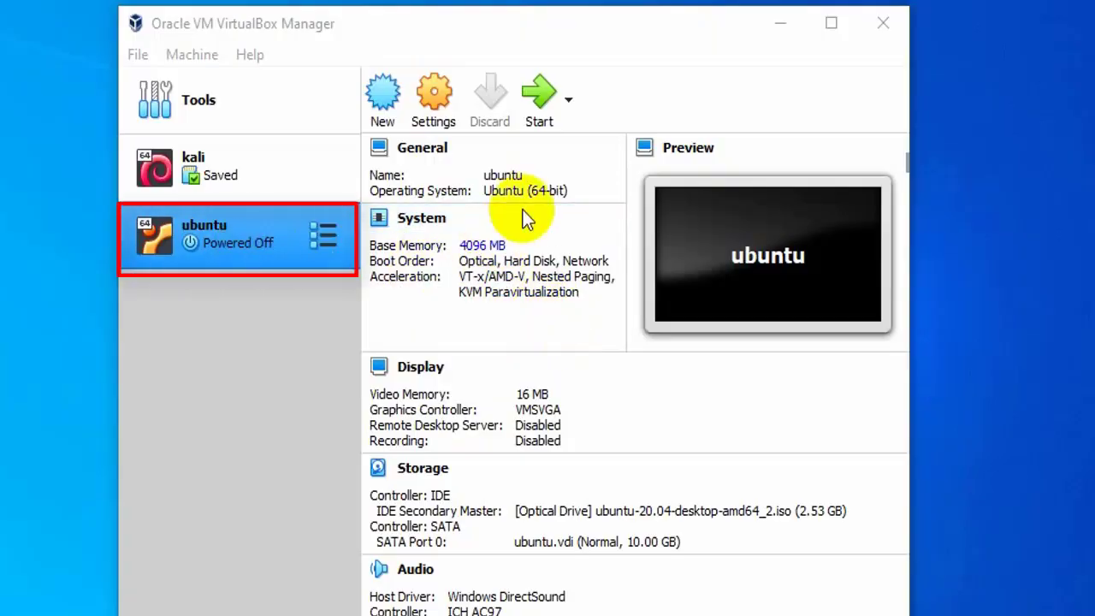
Start the ubuntu virtual machine from VirtualBox Manager
click(538, 104)
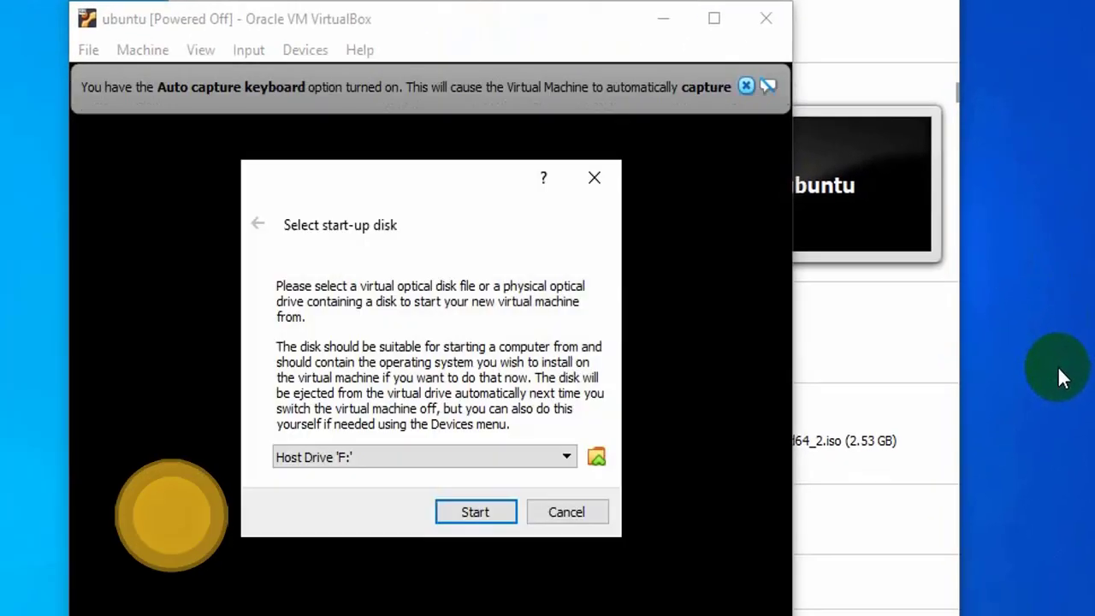
Choose ubuntu-20.04-desktop-amd64_2.iso as the start-up disk and boot the VM
click(575, 443)
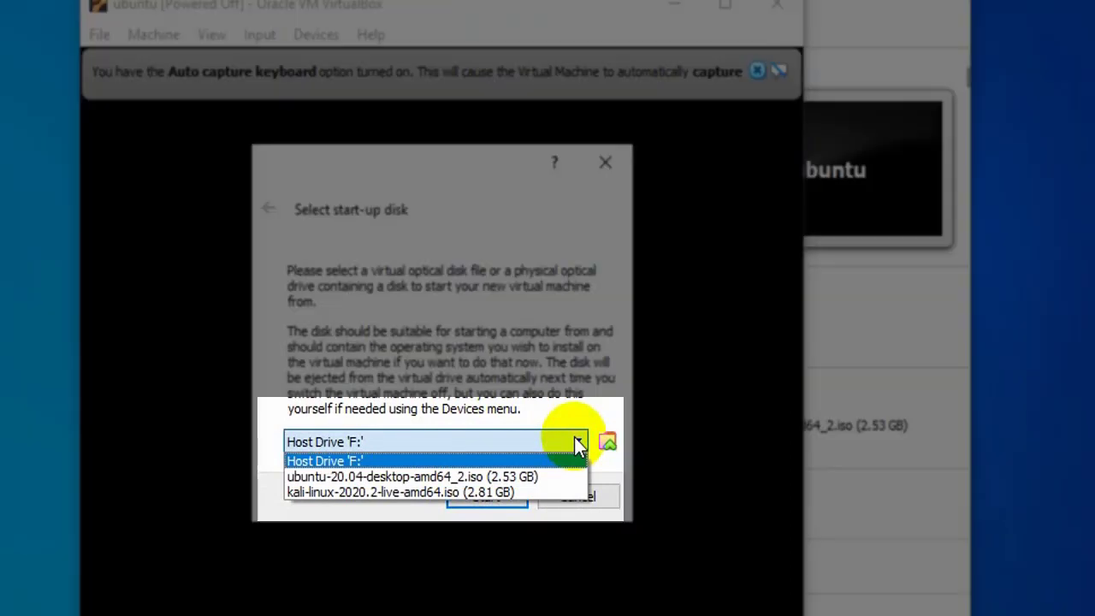
click(508, 479)
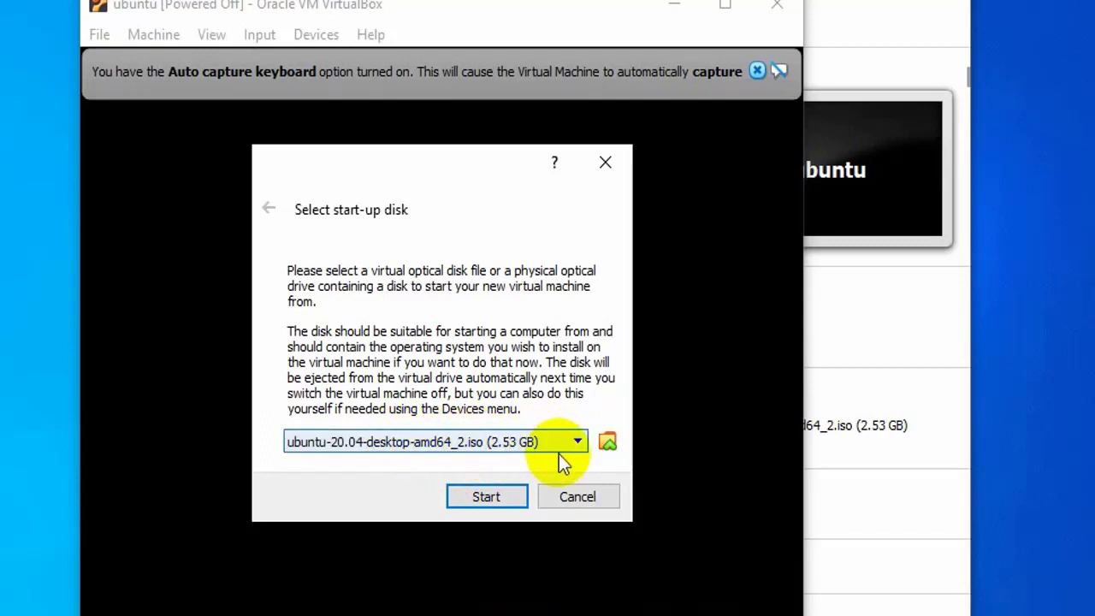
click(484, 494)
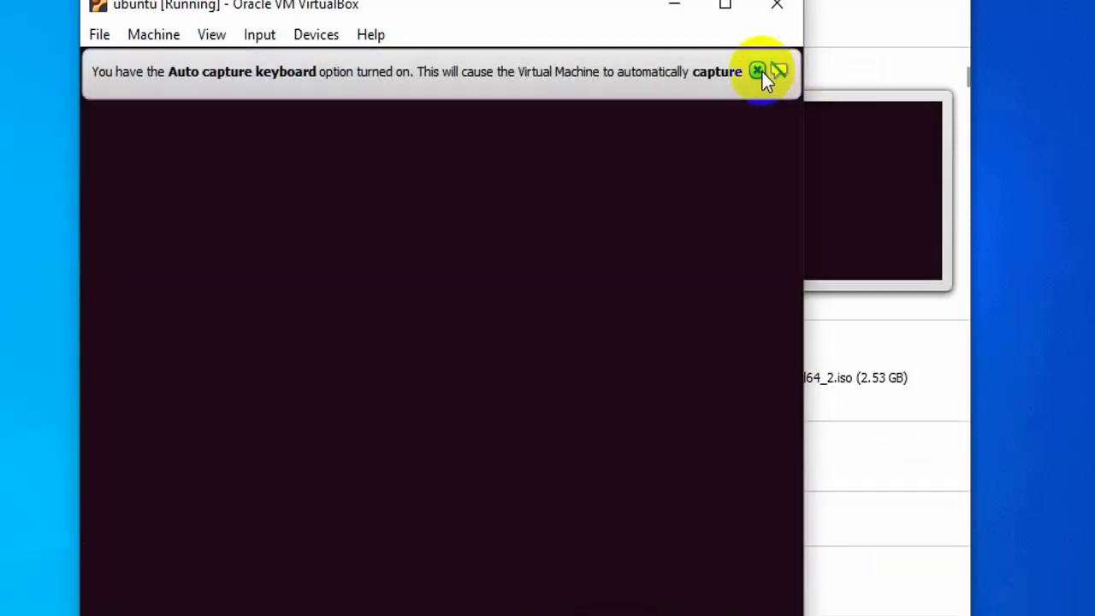
Dismiss the keyboard capture and mouse integration notices, then cancel the filesystem check with Ctrl+C
click(757, 71)
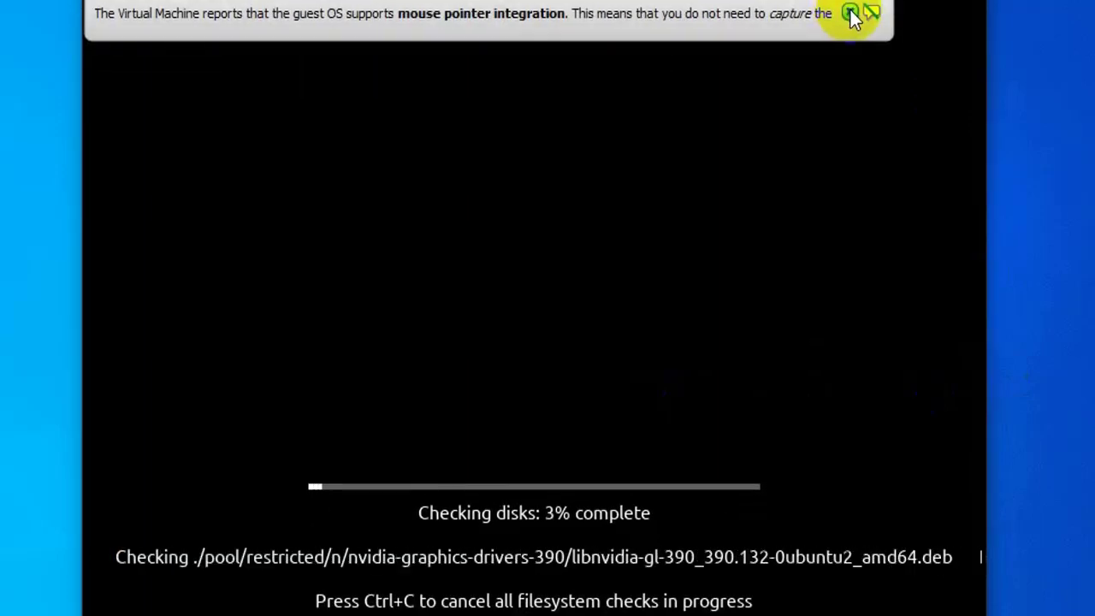
click(849, 10)
click(567, 479)
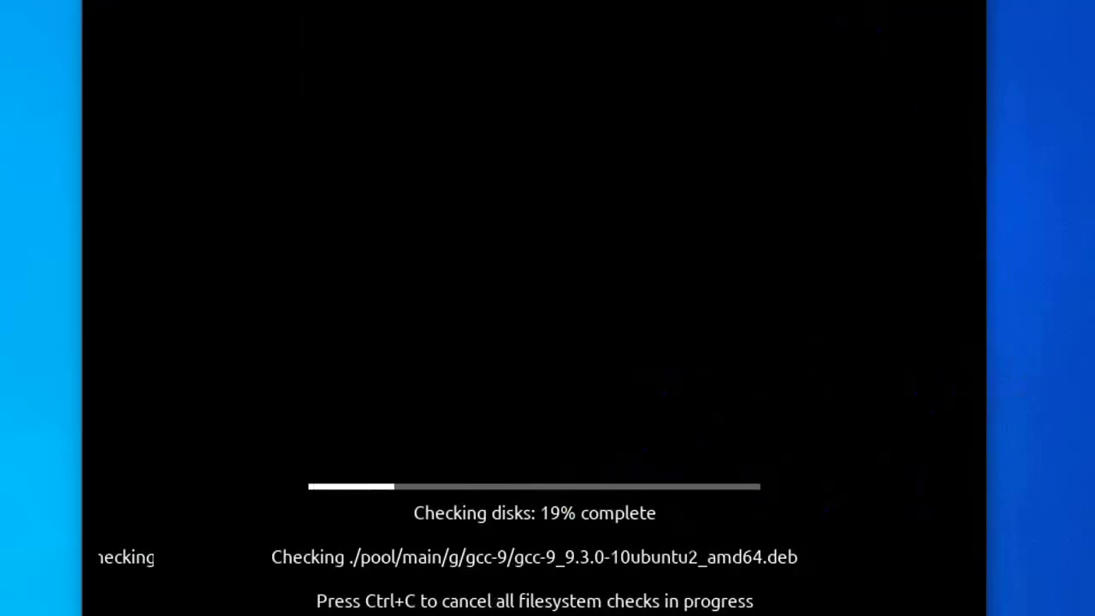
click(461, 519)
click(787, 39)
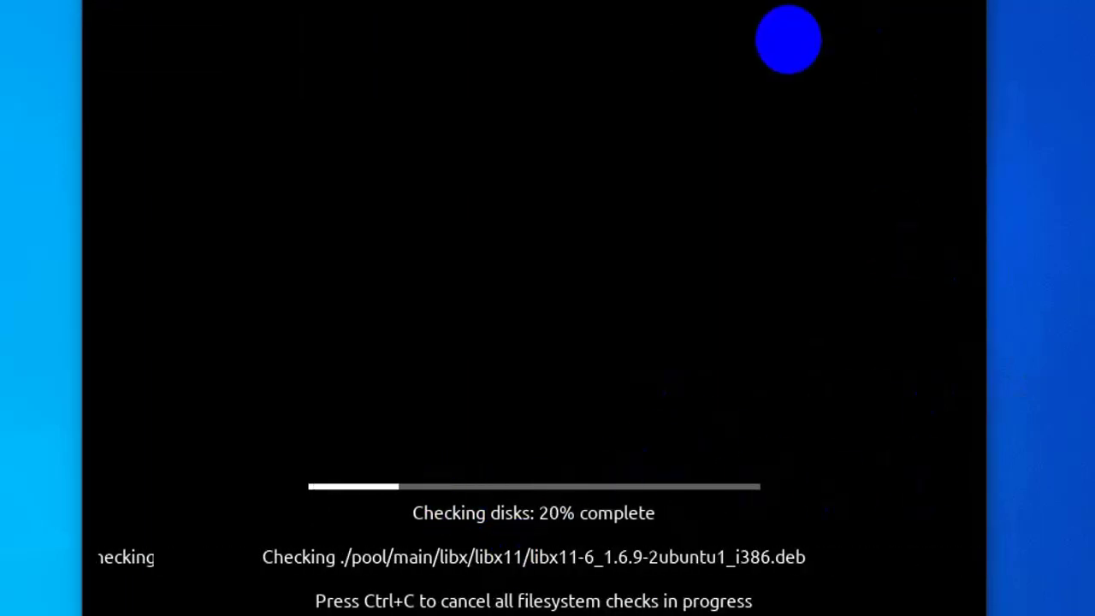
click(815, 419)
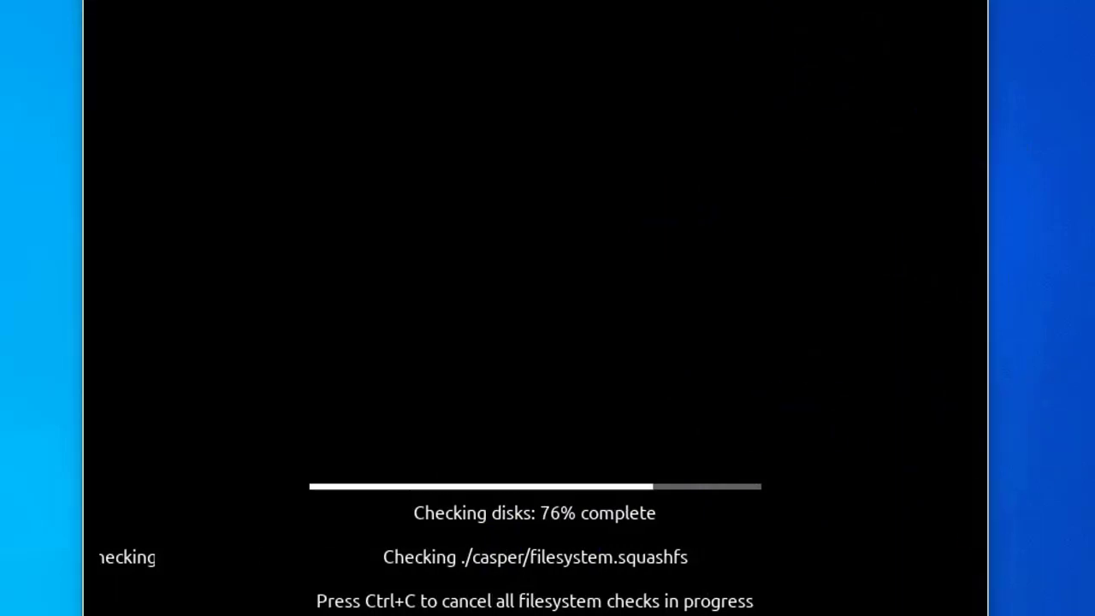
key(ctrl+c)
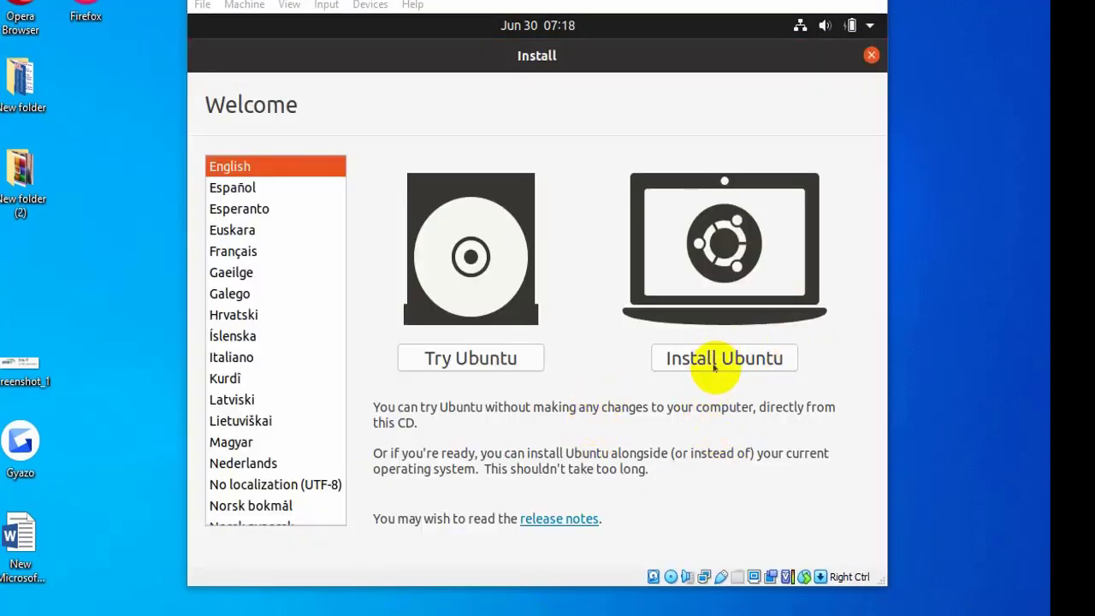
Choose Install Ubuntu, keep the English (US) keyboard layout, and turn off downloading updates
click(714, 360)
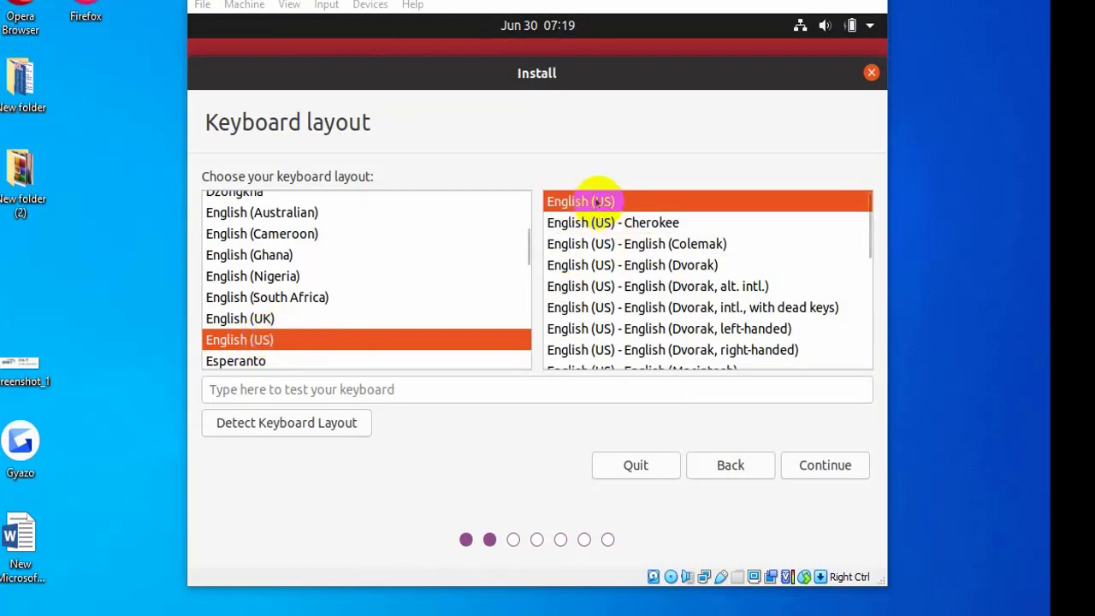
click(823, 466)
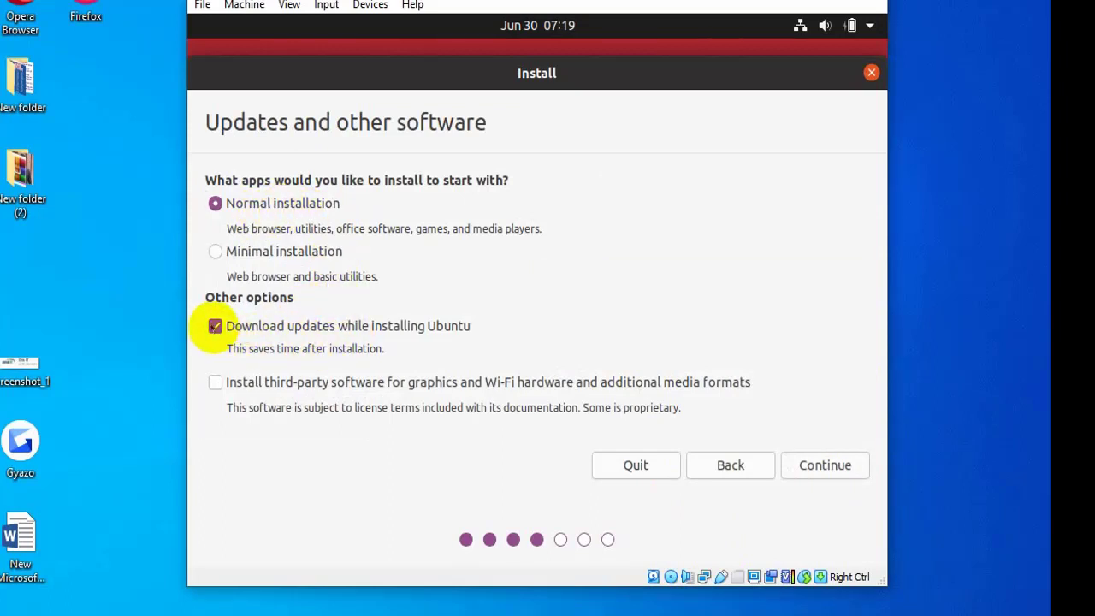
click(216, 330)
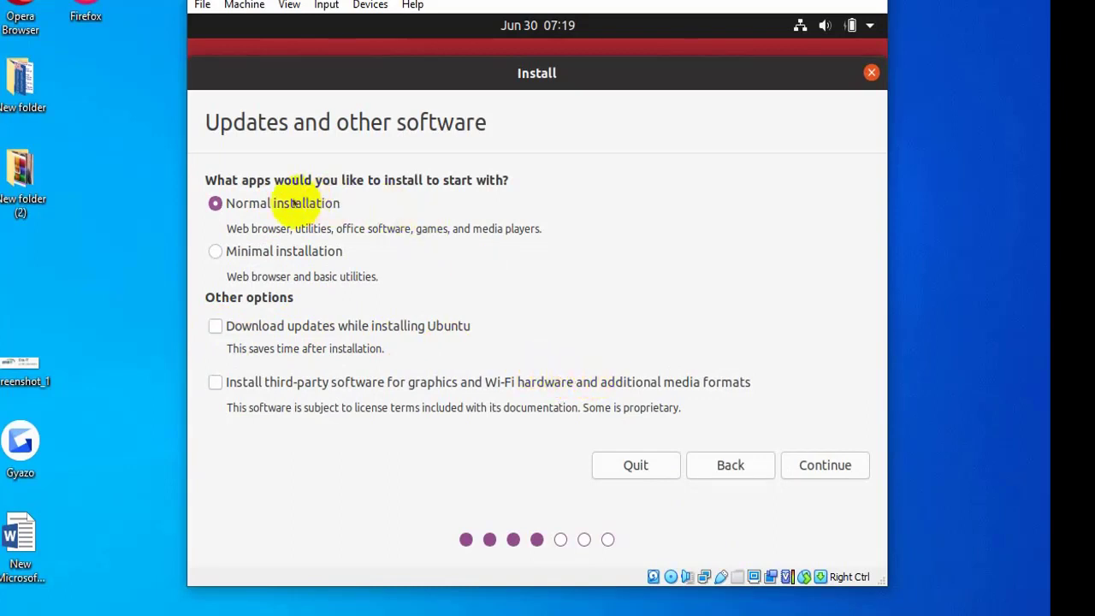
click(816, 462)
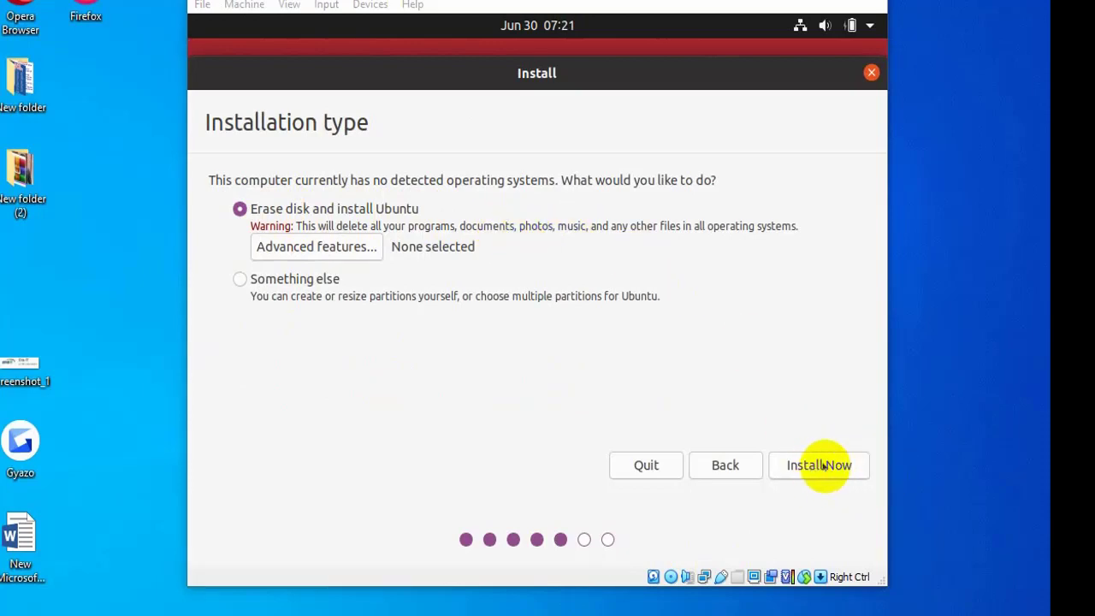
Install Now with Erase disk, confirm writing partition changes, and keep United Kingdom Time
click(821, 464)
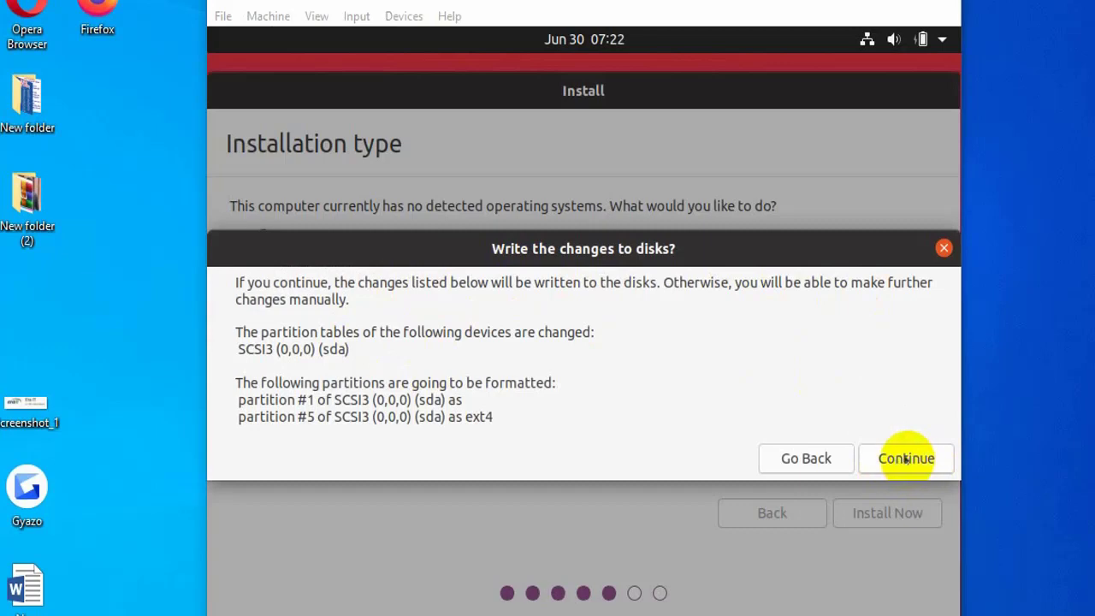
click(905, 458)
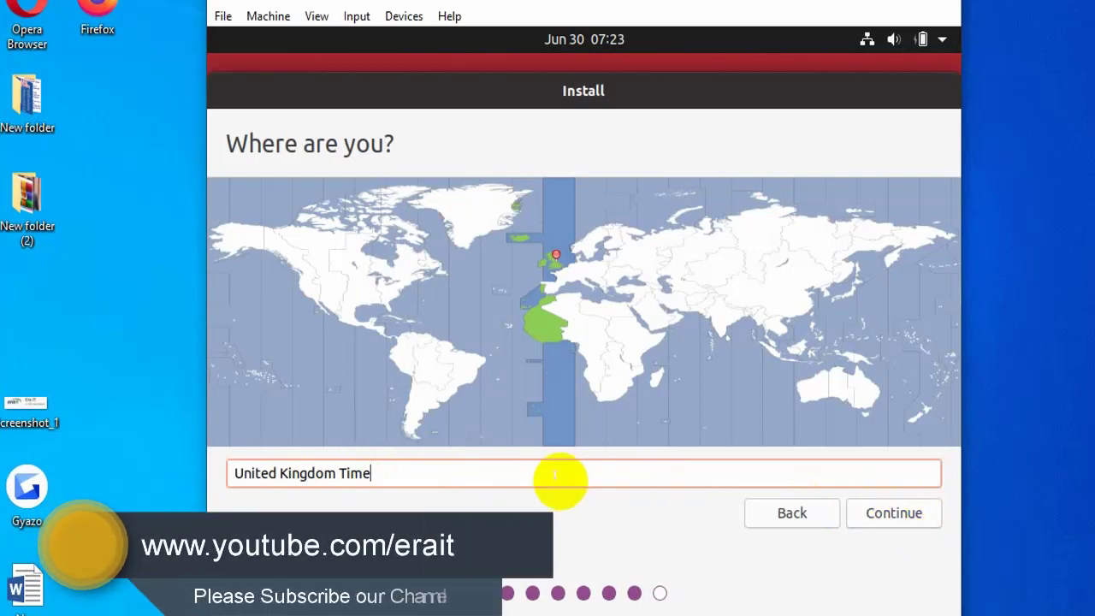
click(901, 511)
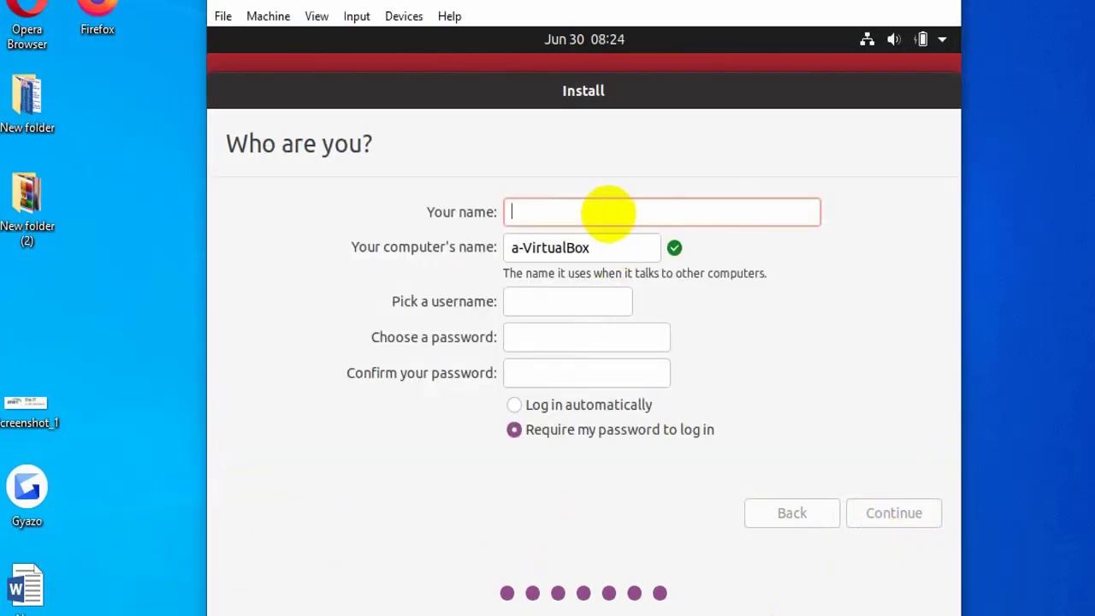
Enter the user's name and the account password twice, enable Log in automatically, and proceed
text(Era IT)
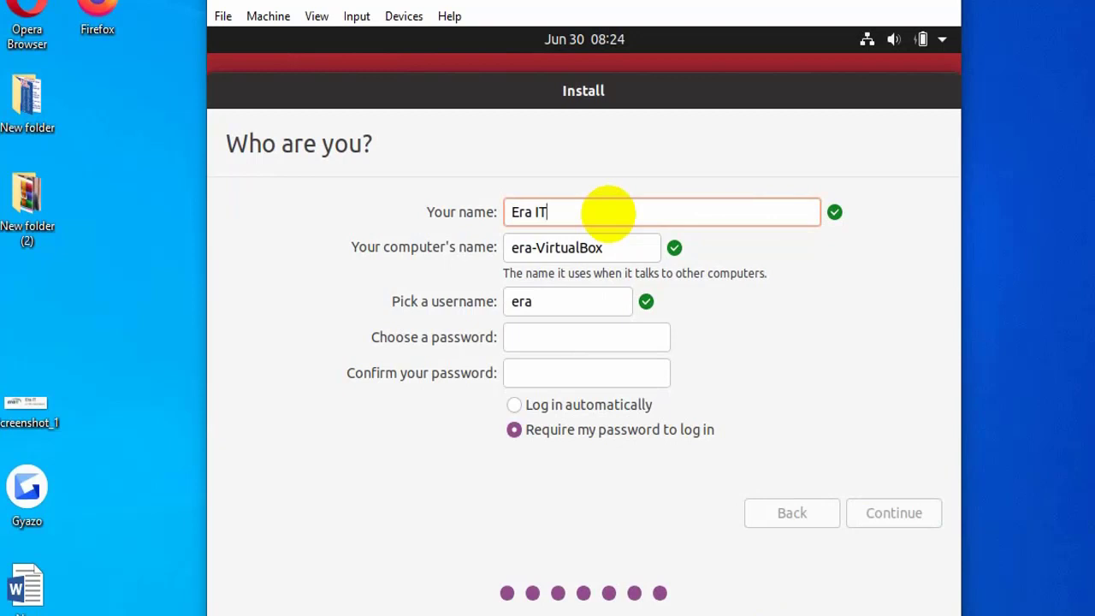
click(588, 337)
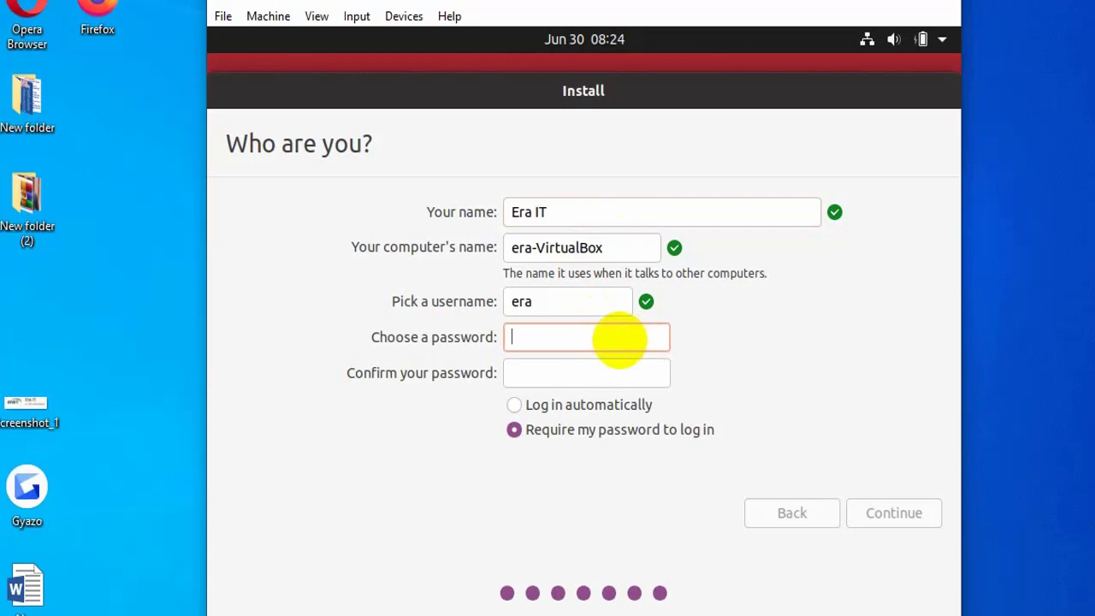
text(abc123)
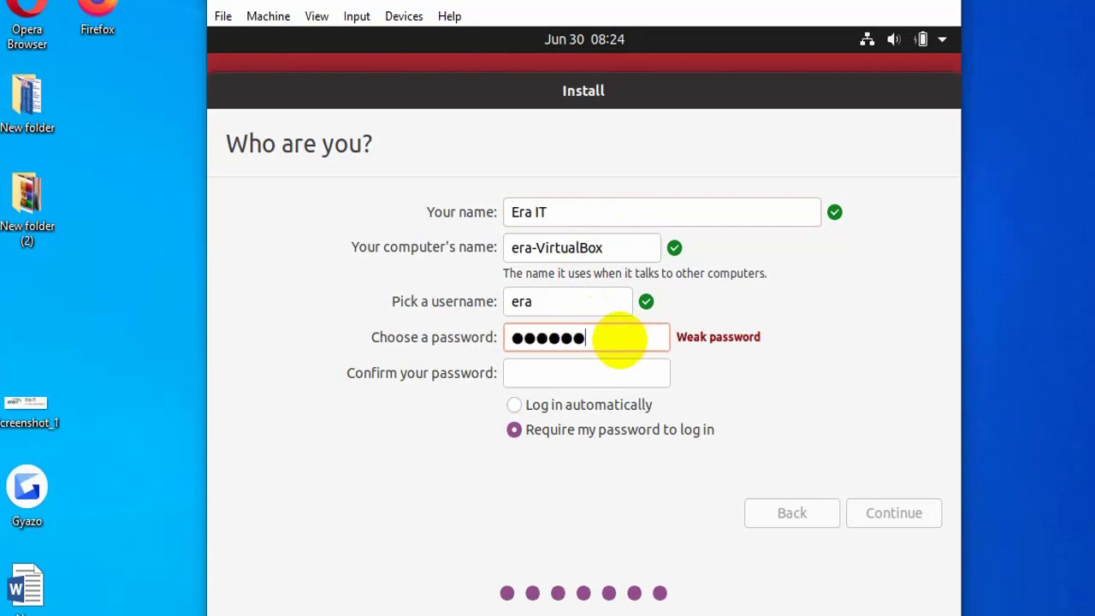
text(4)
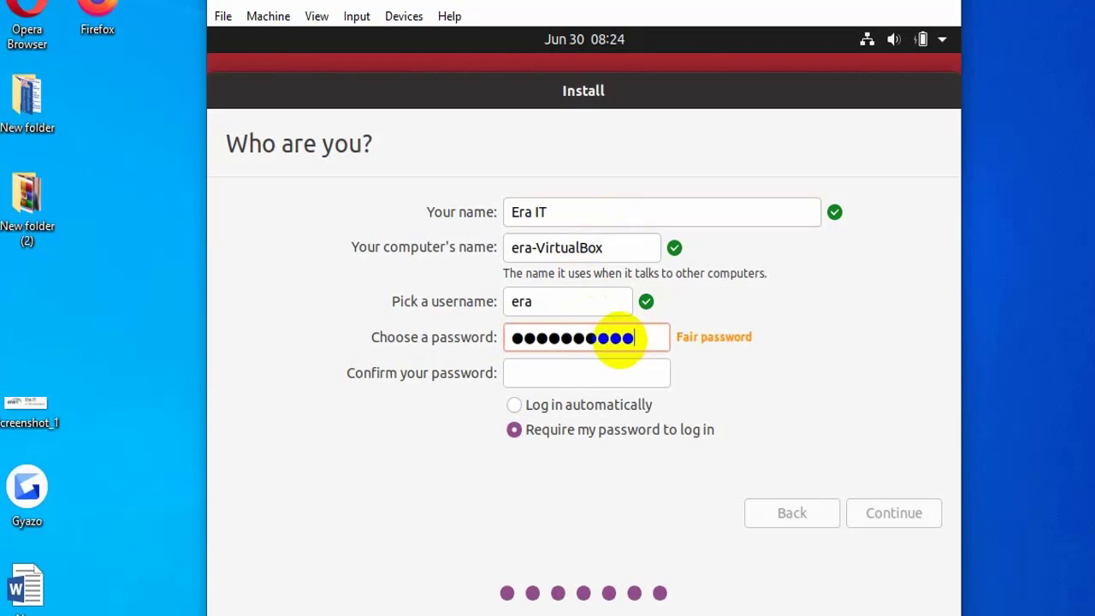
key(Tab)
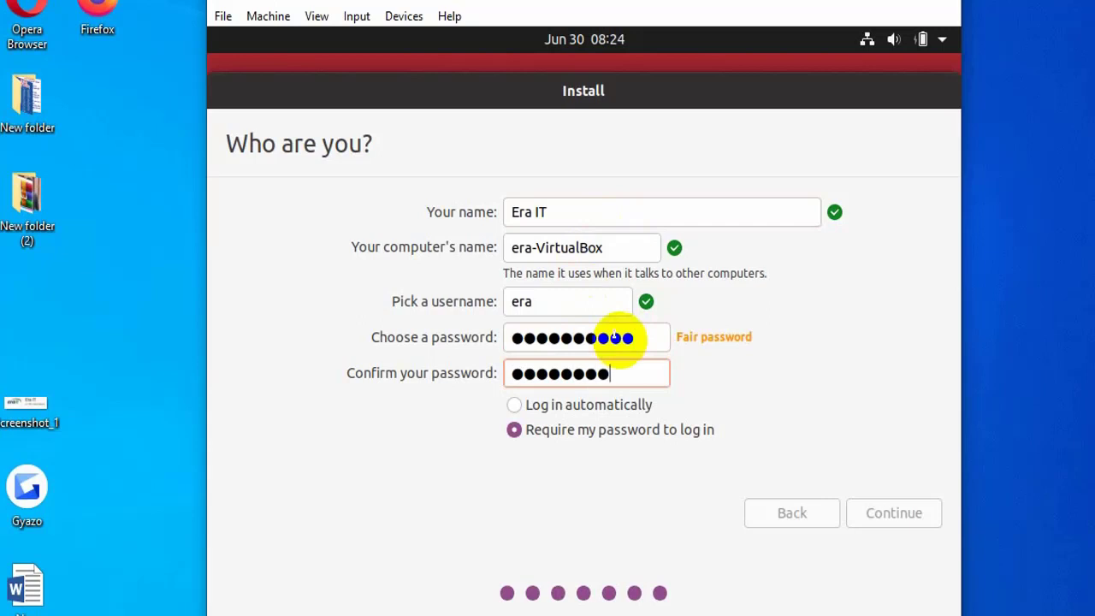
text(67)
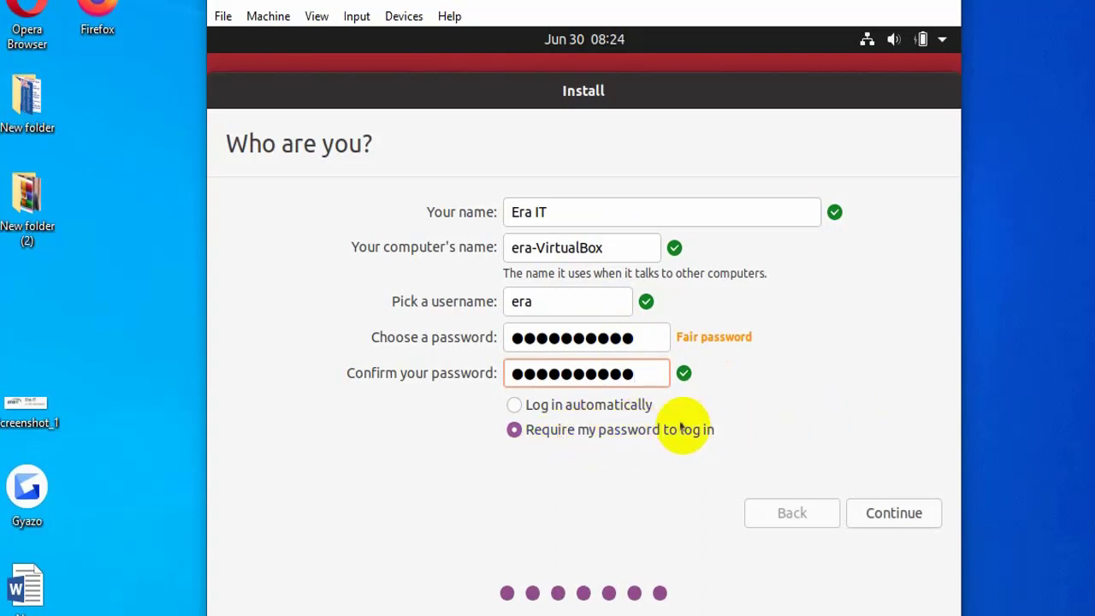
click(514, 405)
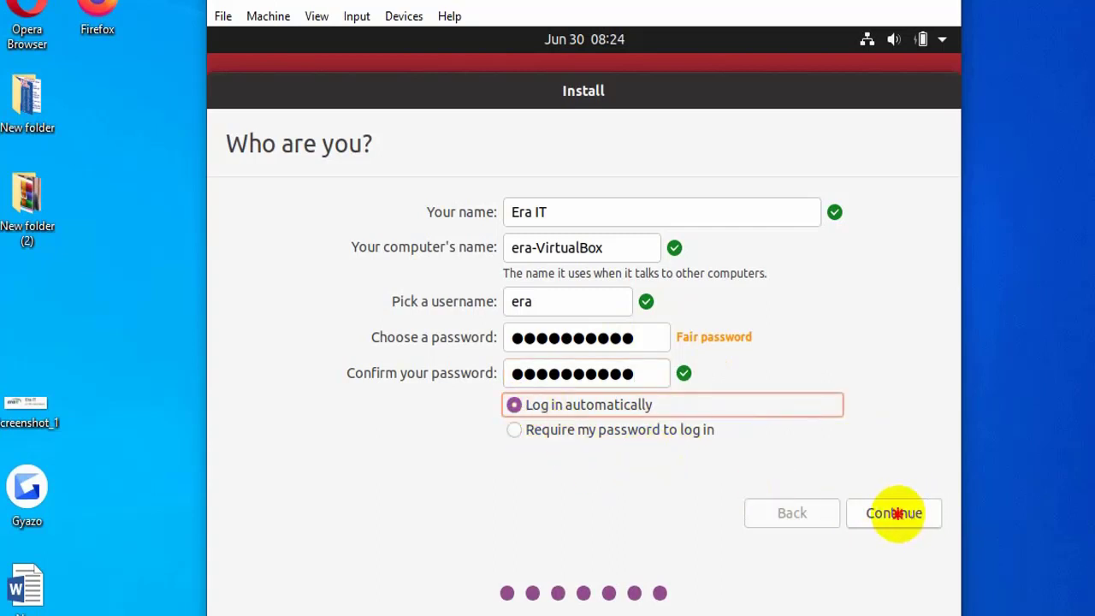
click(894, 513)
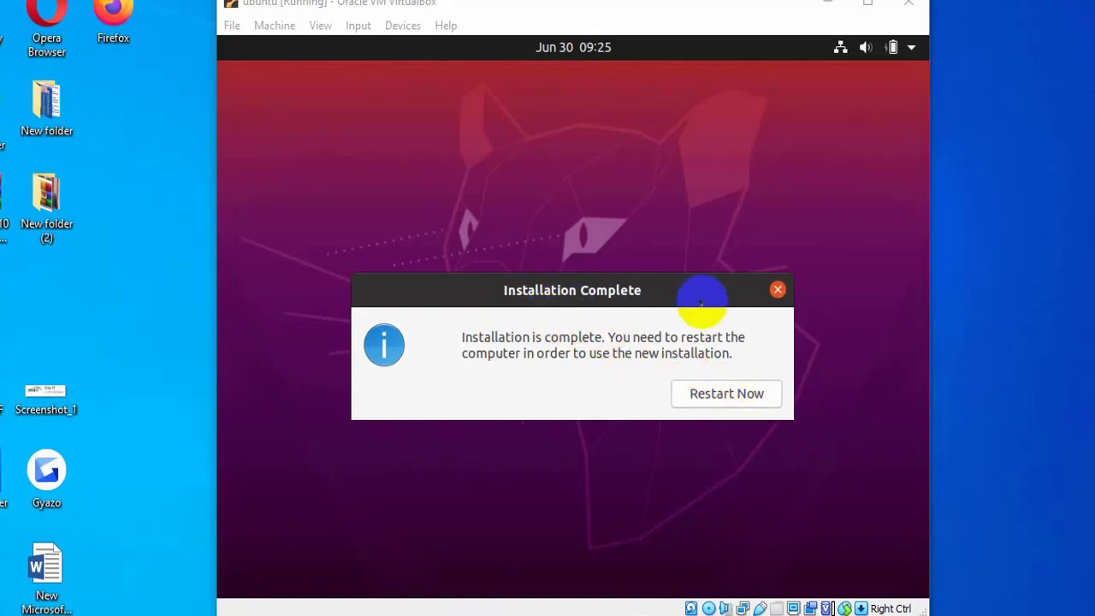
Choose Restart Now in the Installation Complete dialog to reboot the VM
click(725, 393)
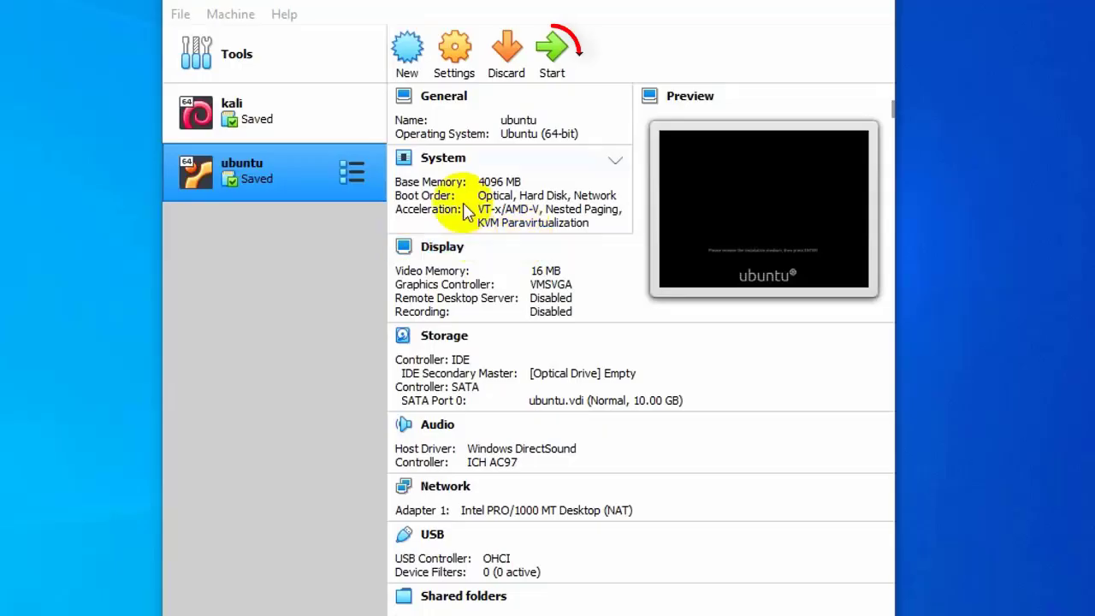
Start the ubuntu VM and close the mouse integration and auto capture keyboard notices
click(551, 59)
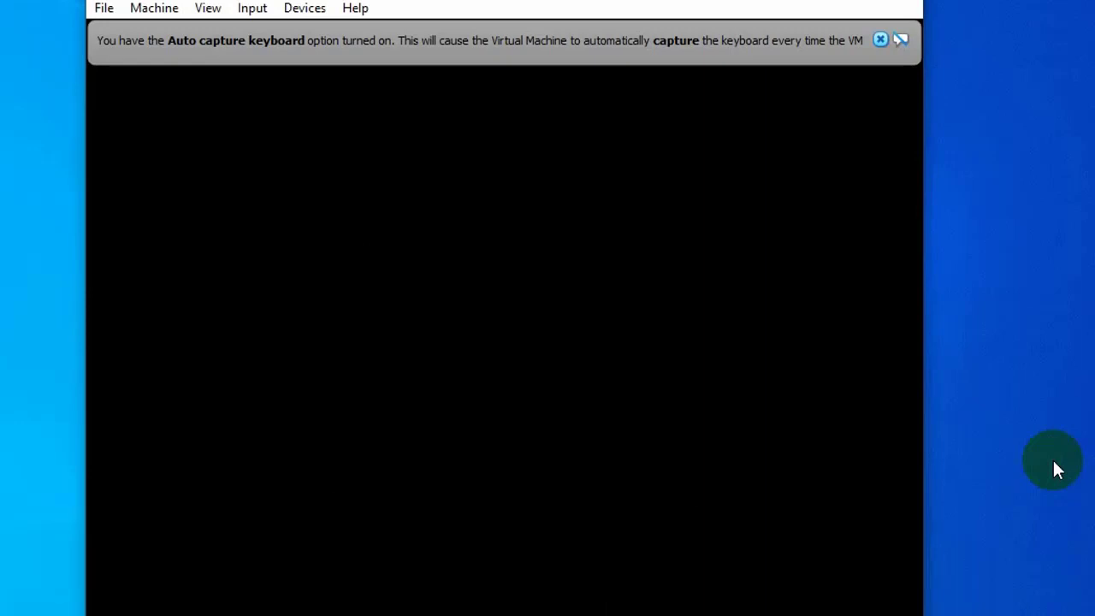
click(880, 89)
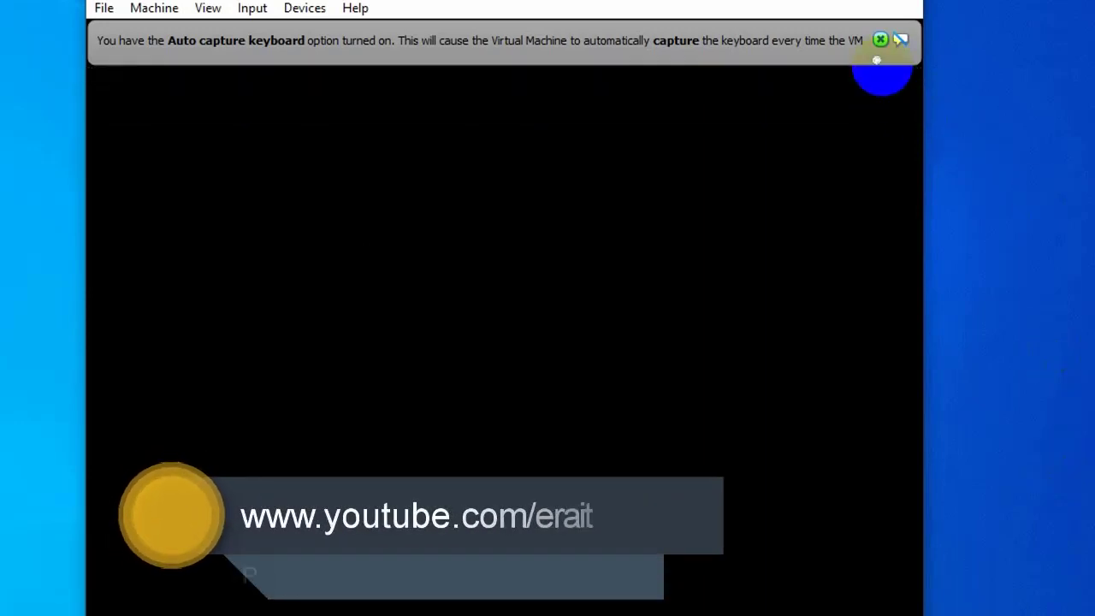
click(880, 40)
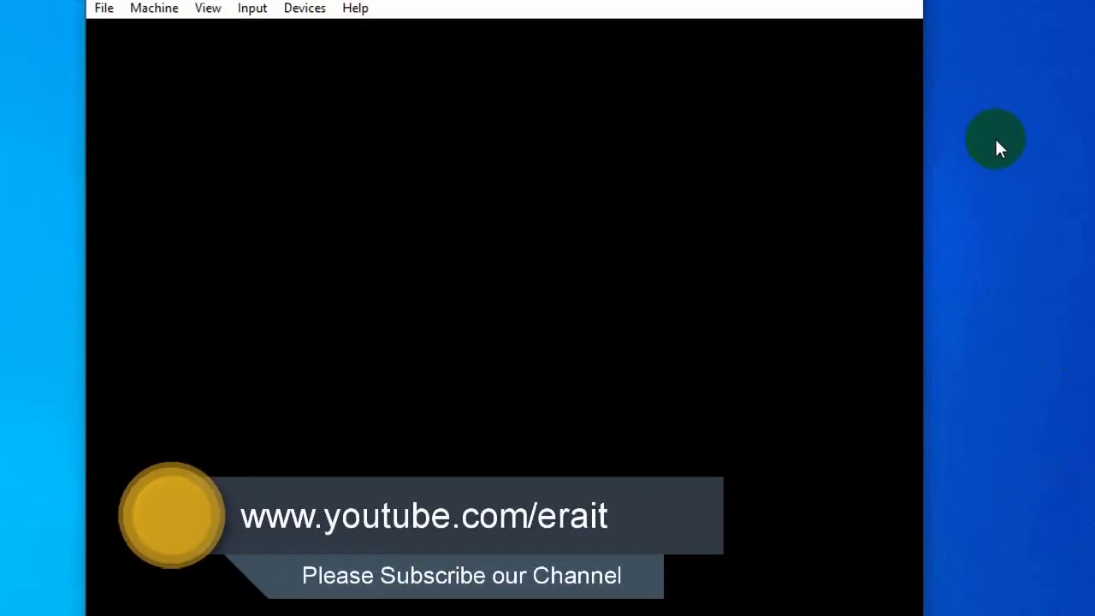